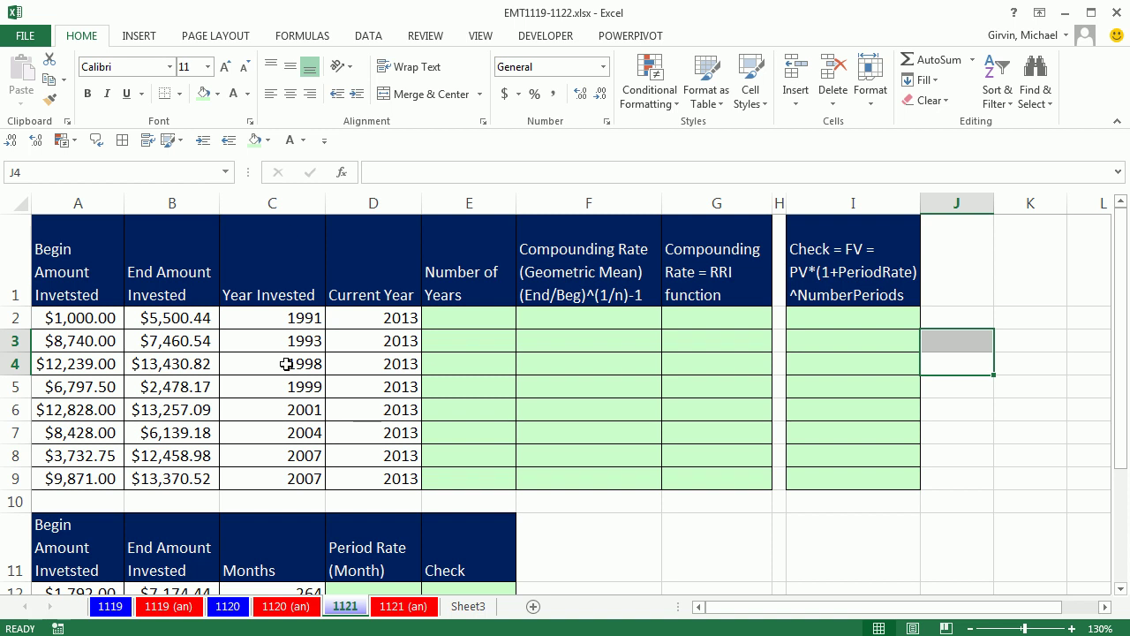
Step: Review the first begin and end amounts in the yearly investment table
scroll(414, 355, down, 1)
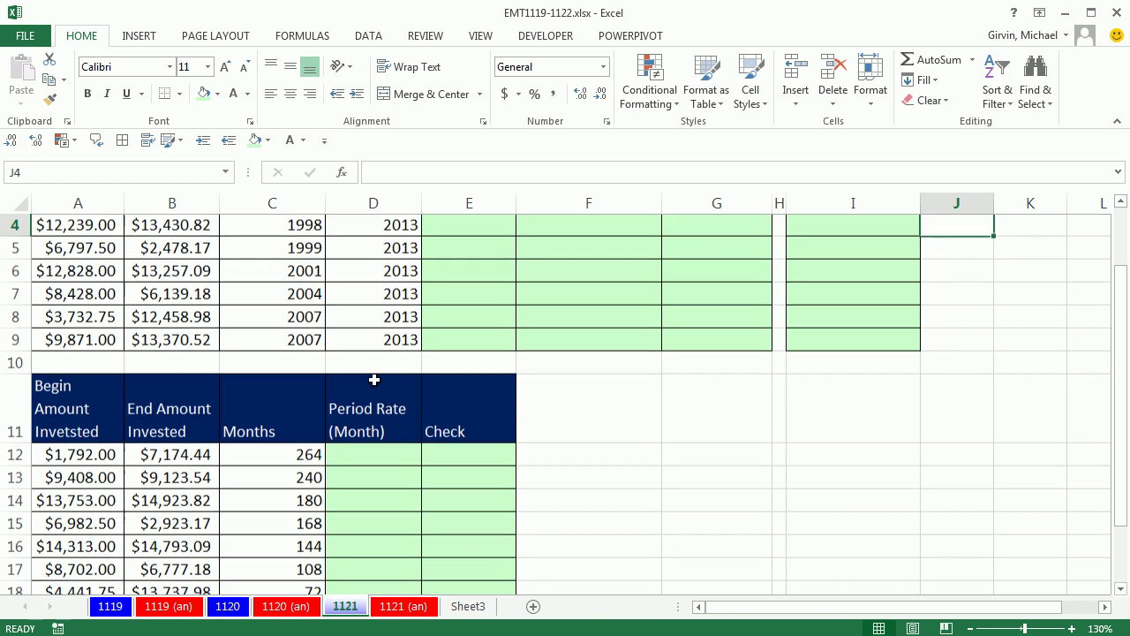
scroll(366, 421, up, 1)
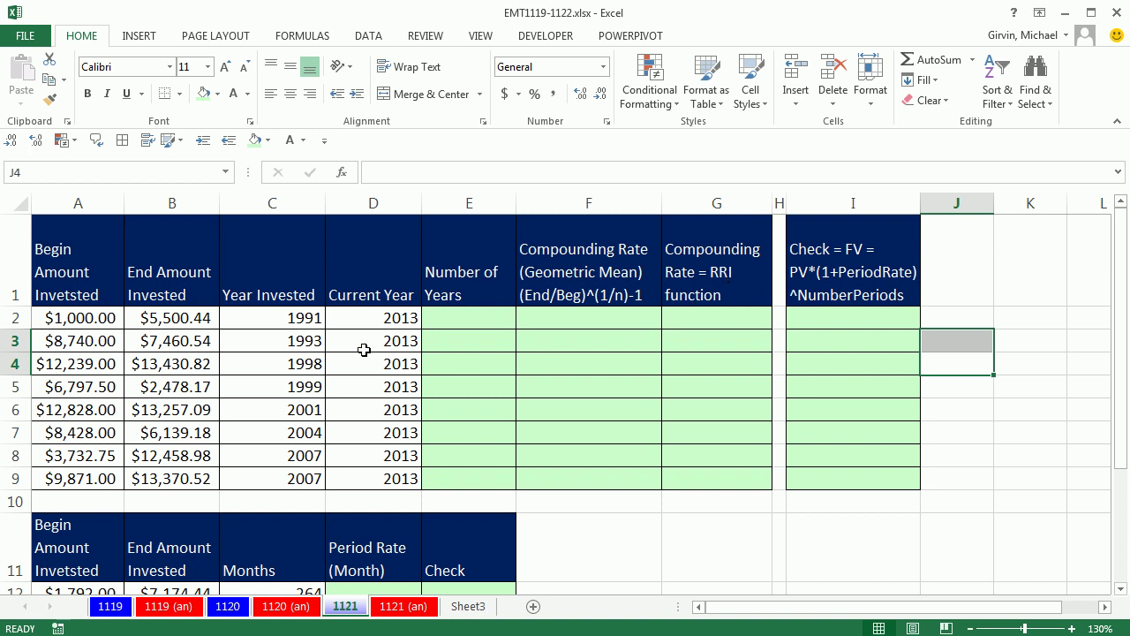
click(100, 320)
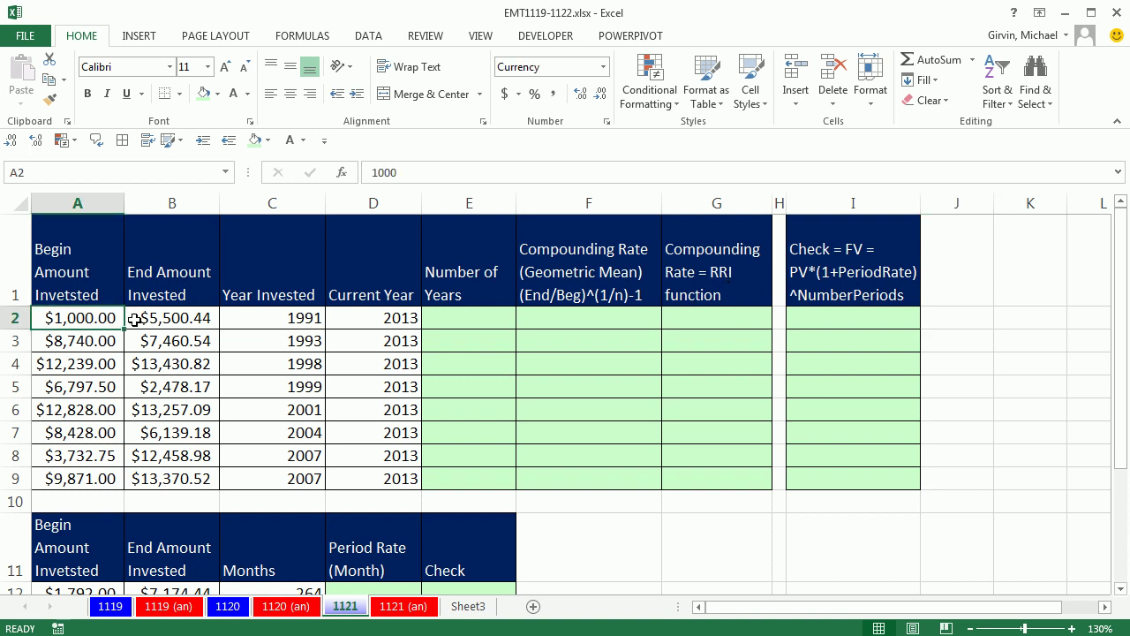
click(133, 319)
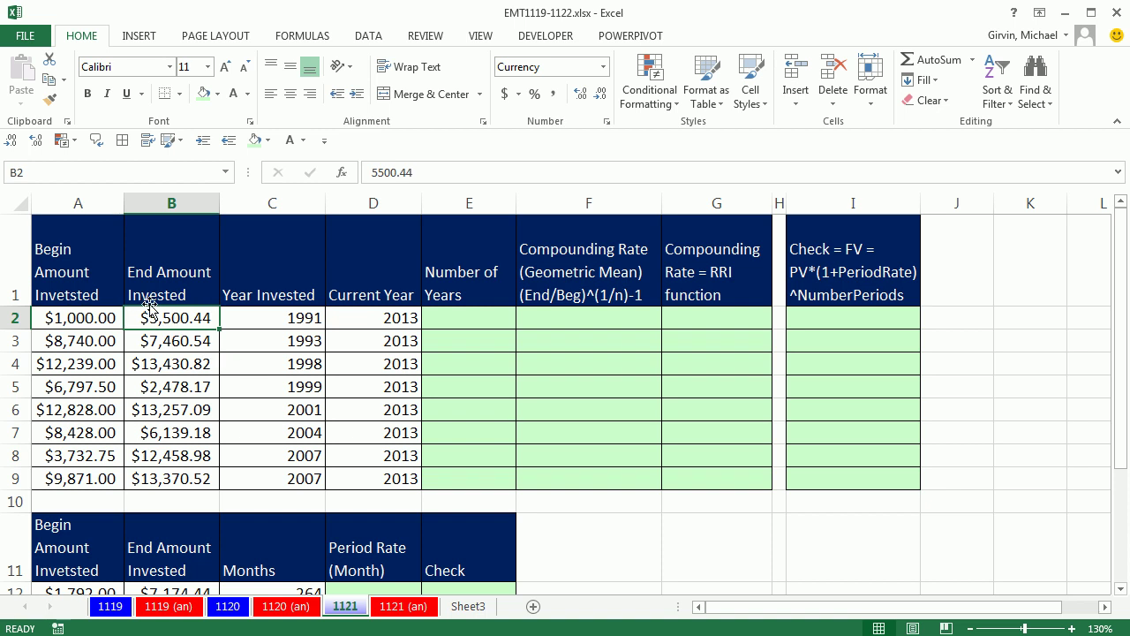
Step: Enter =D2-C2 in E2 and fill it down to E9, giving 22 through 6 years
click(467, 321)
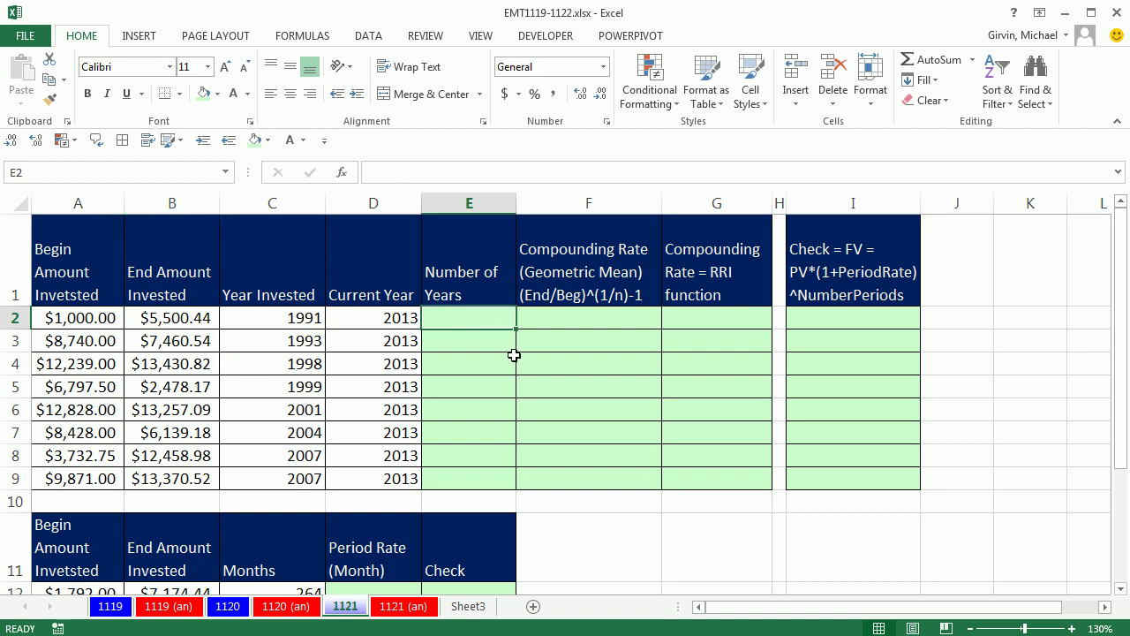
text(=)
key(Left)
text(-)
key(Left)
key(Left)
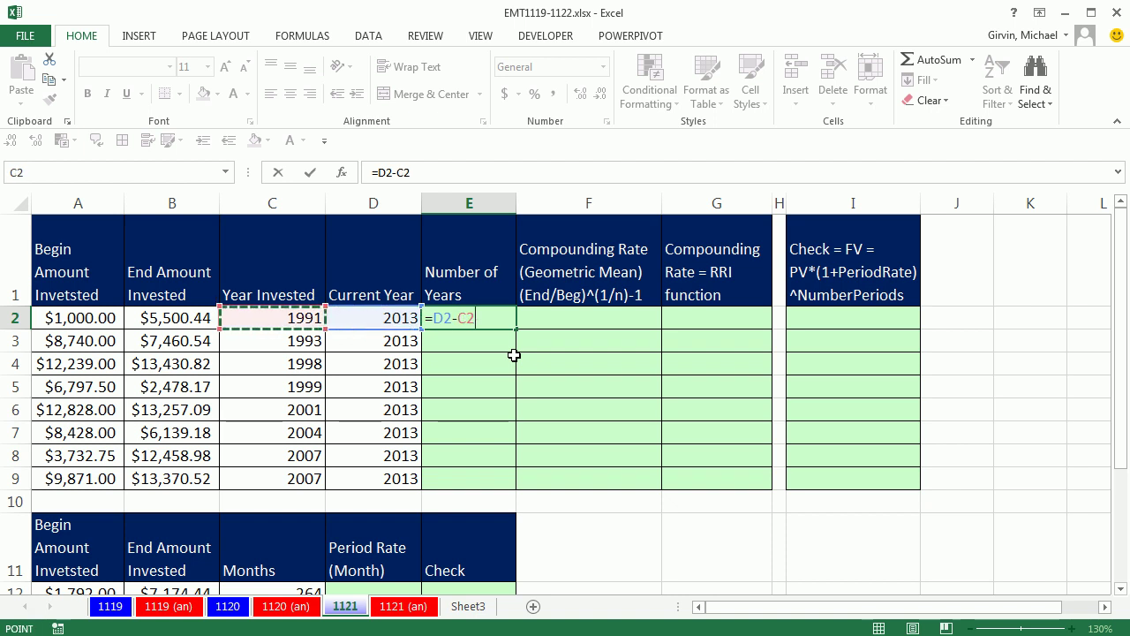
key(ctrl+Return)
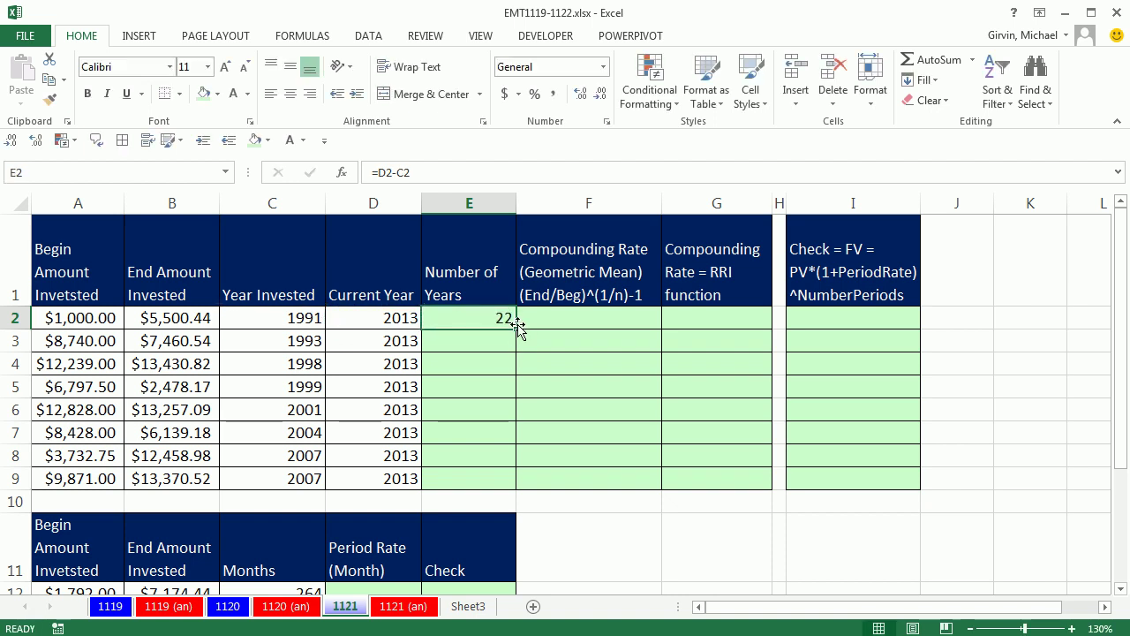
double_click(517, 329)
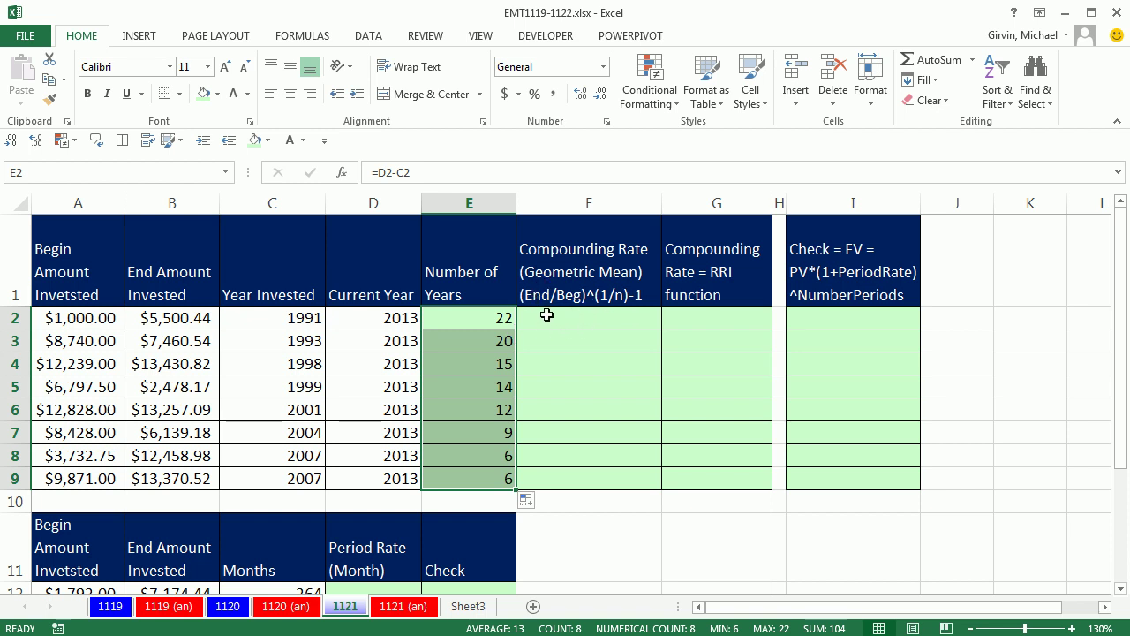
Step: Enter the growth factor formula =(B2/A2)^(1/E2) in F2
click(585, 323)
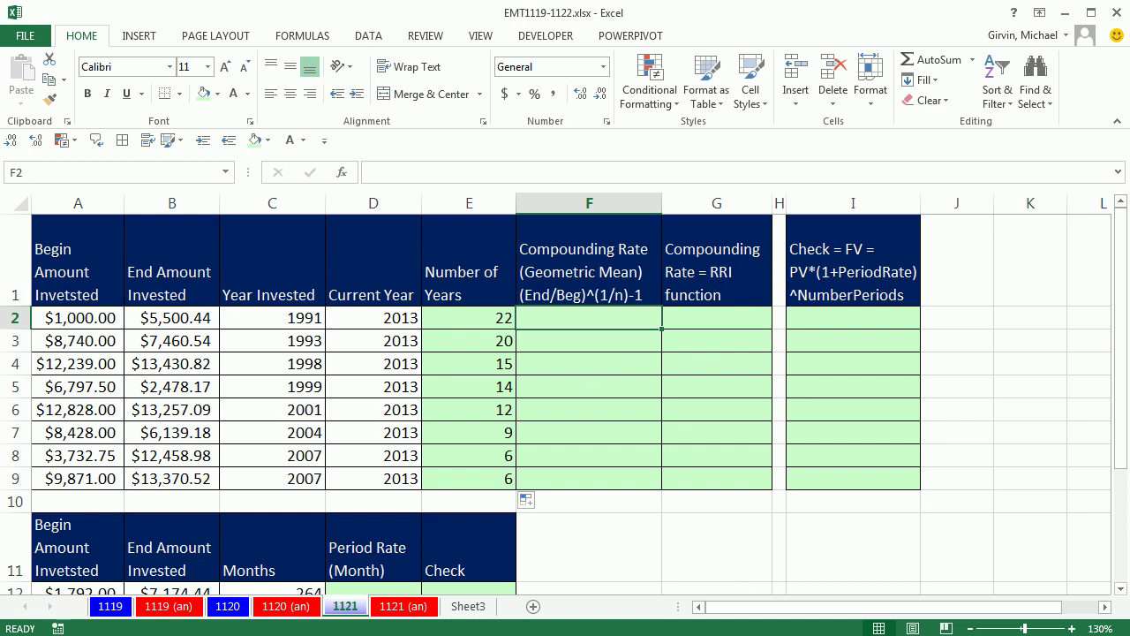
text(=()
key(Left)
key(Left)
key(Left)
key(Left)
text(/)
key(Left)
key(Left)
key(Left)
key(Left)
key(Left)
text())
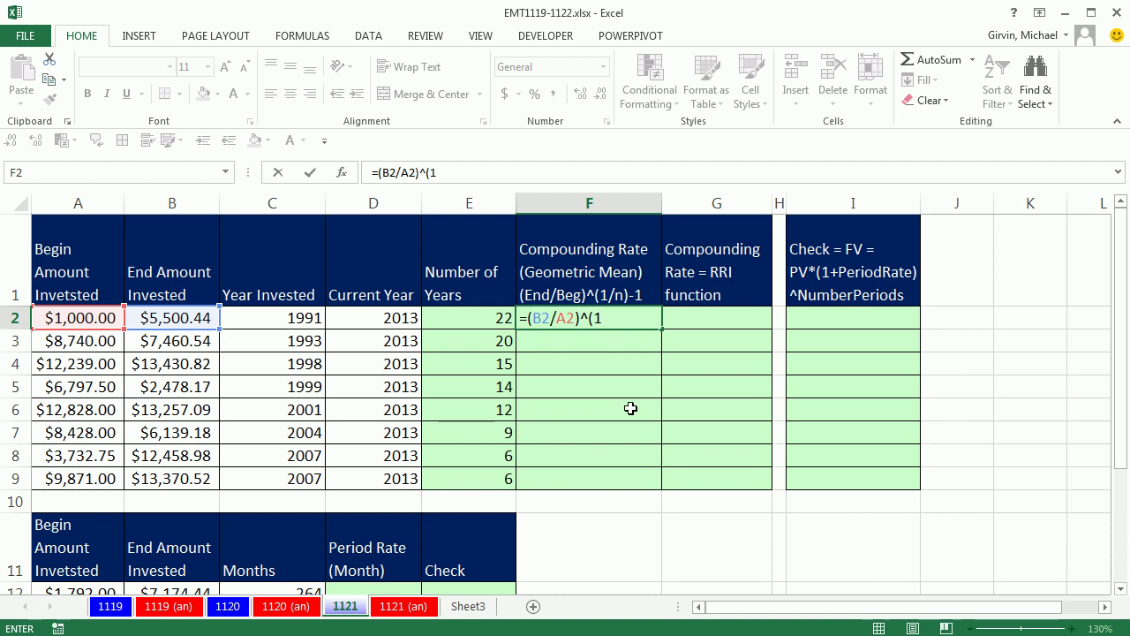
click(470, 316)
text())
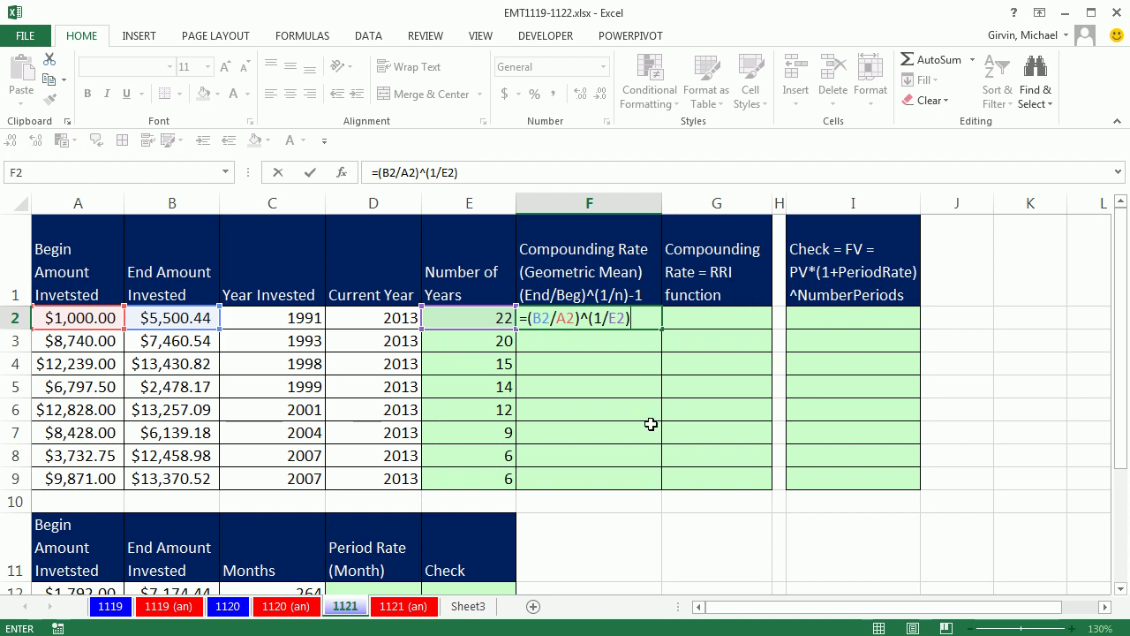
key(ctrl+Return)
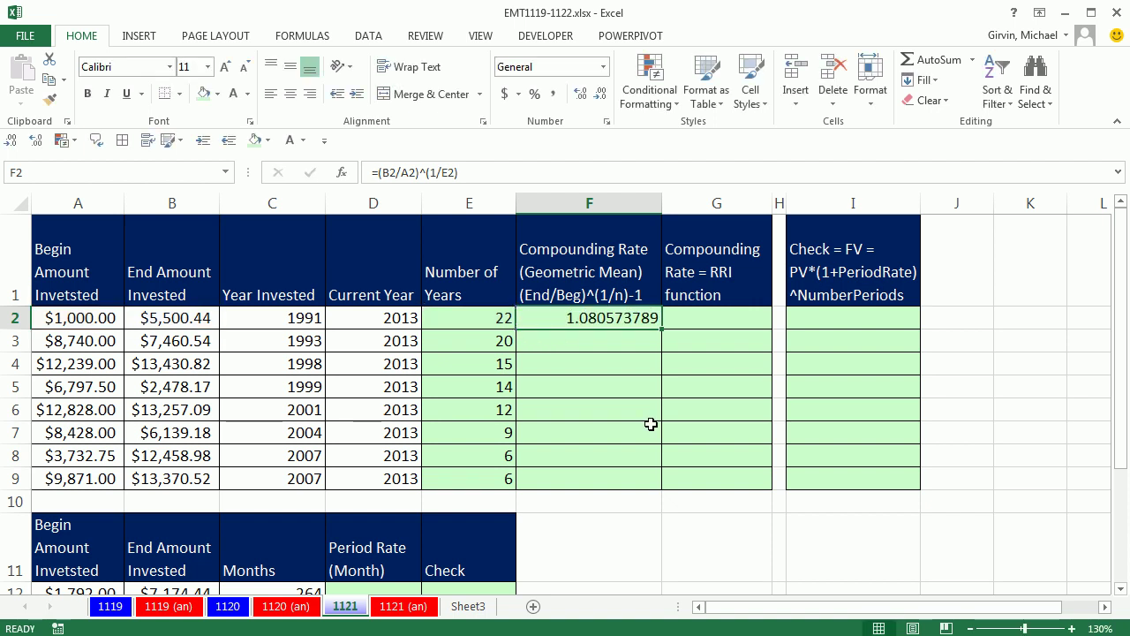
Step: Append -1 to F2's formula to get the rate and fill it down to F9
key(F2)
text(-1)
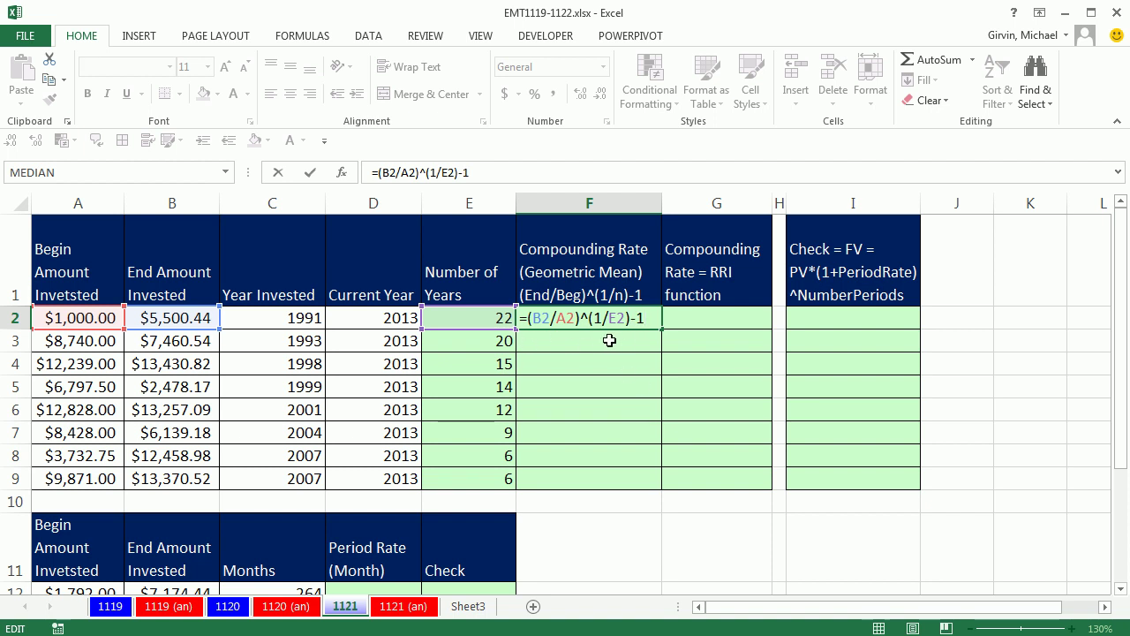
key(ctrl+Return)
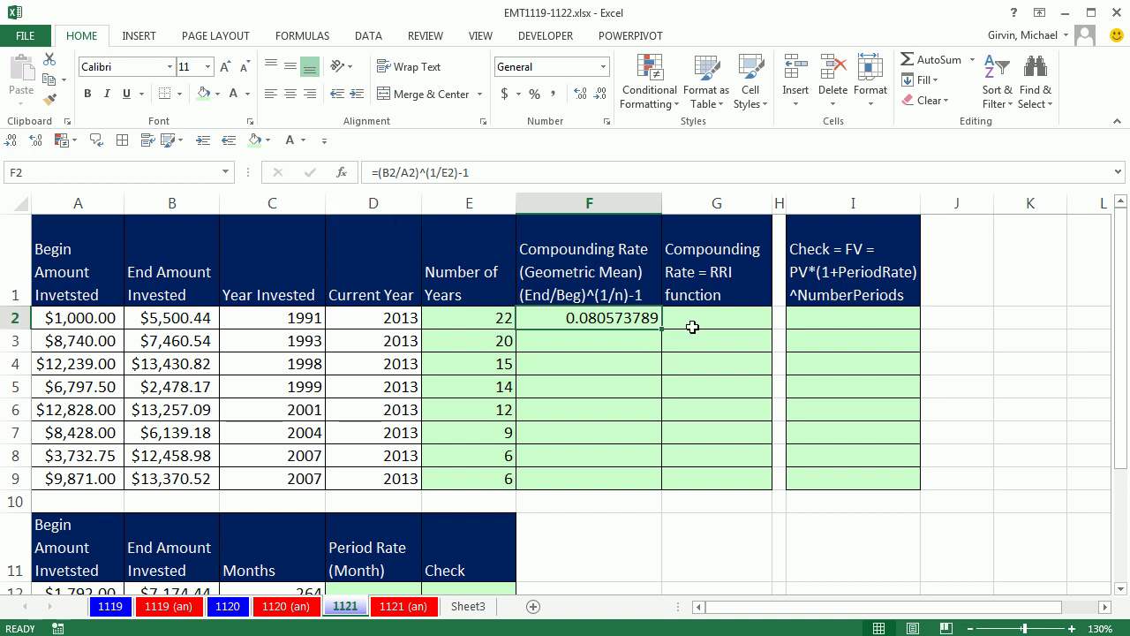
double_click(661, 329)
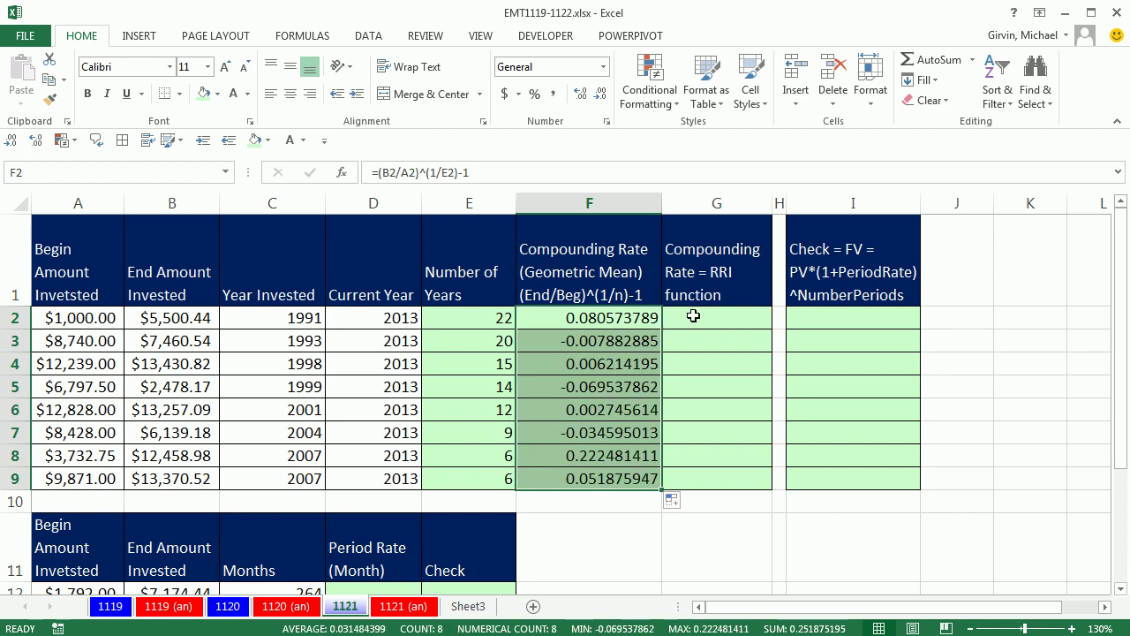
Step: Enter =RRI(E2,A2,B2) in G2 and fill it down to G9
click(694, 316)
text(=rr)
key(Tab)
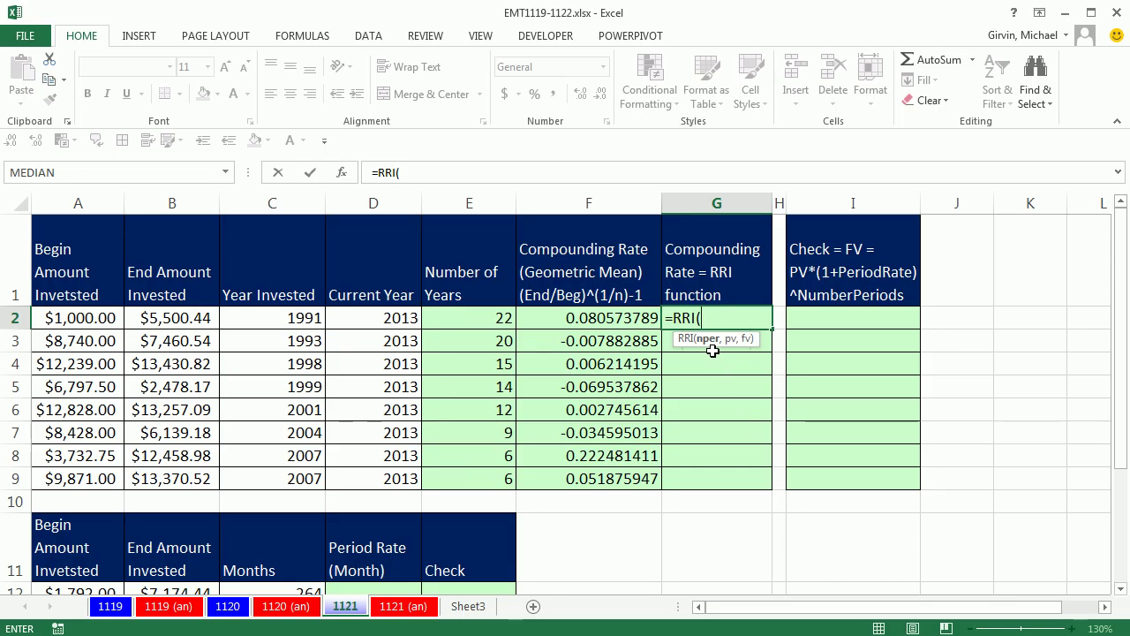
click(498, 323)
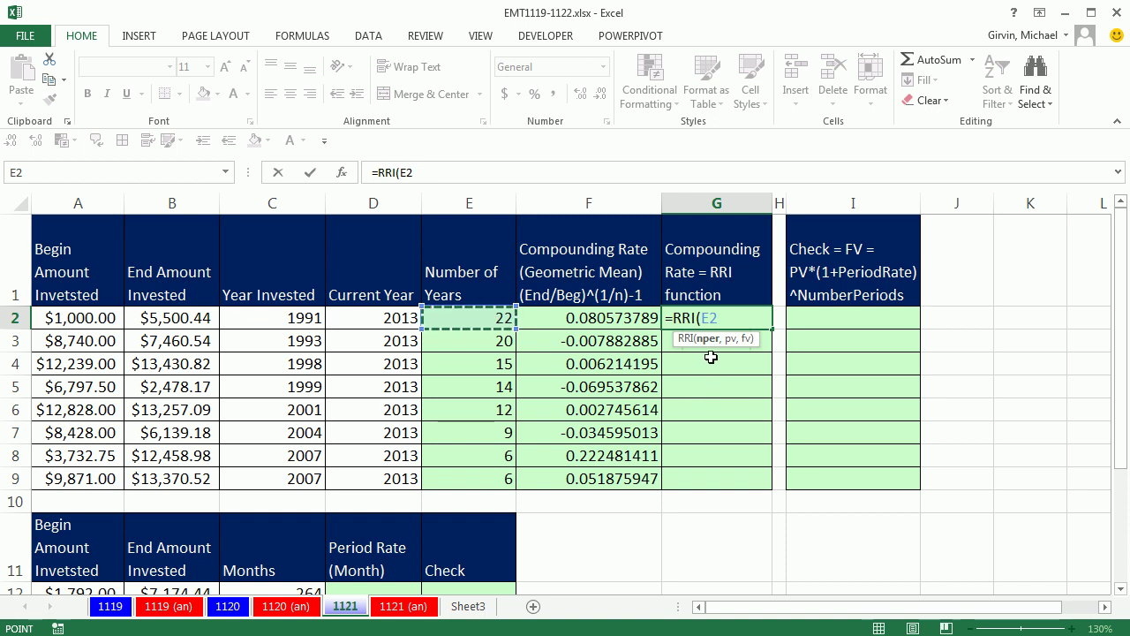
text(,)
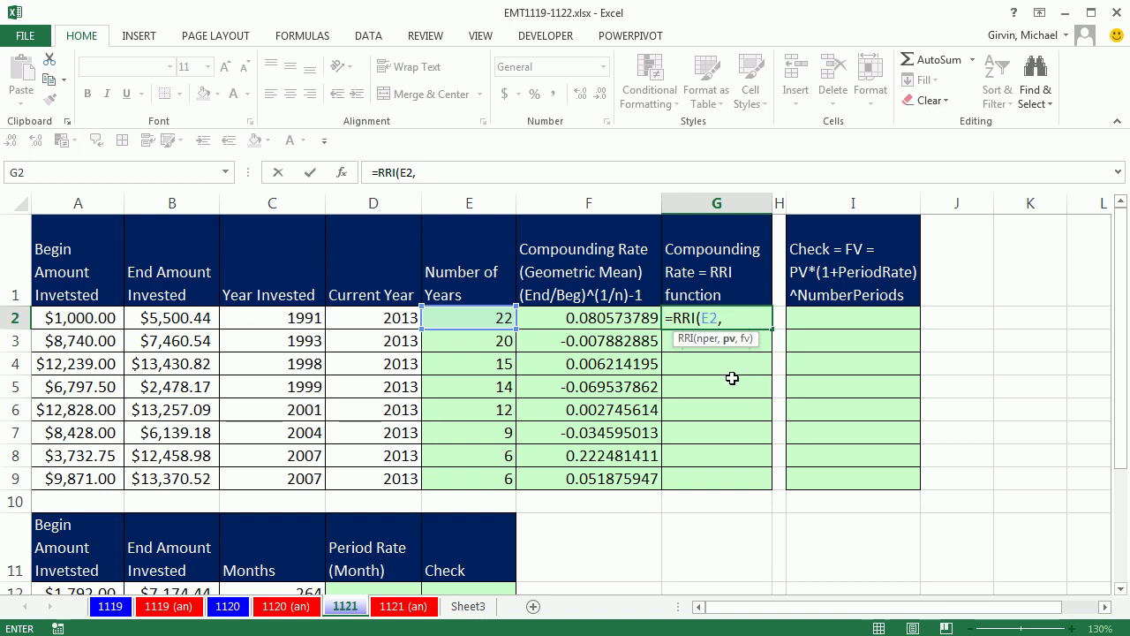
click(82, 319)
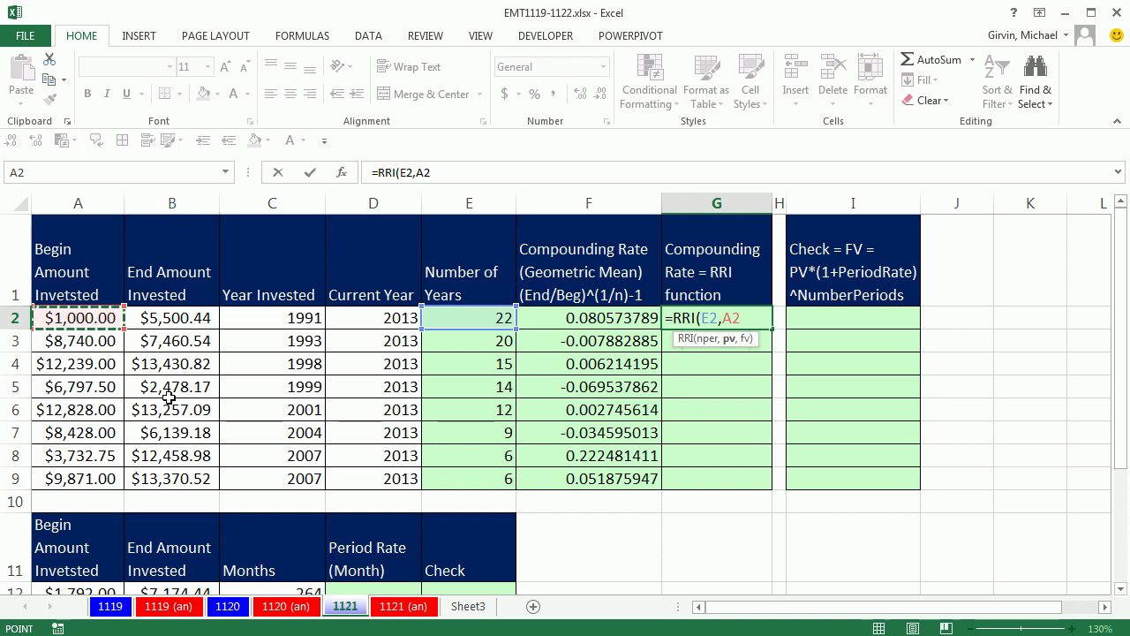
text(,)
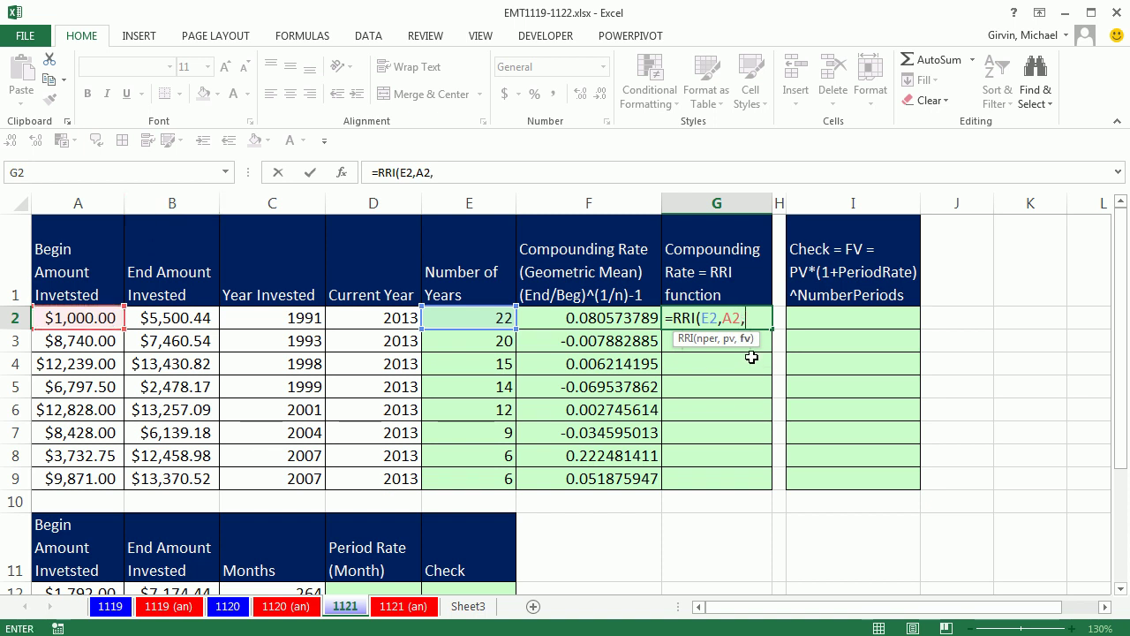
click(168, 320)
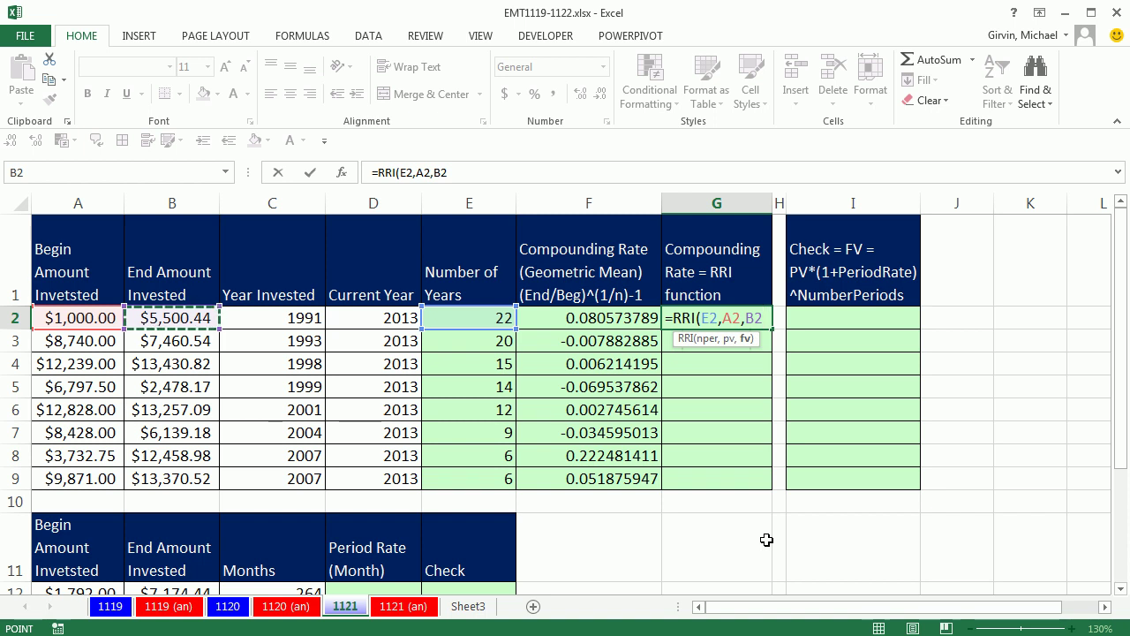
text())
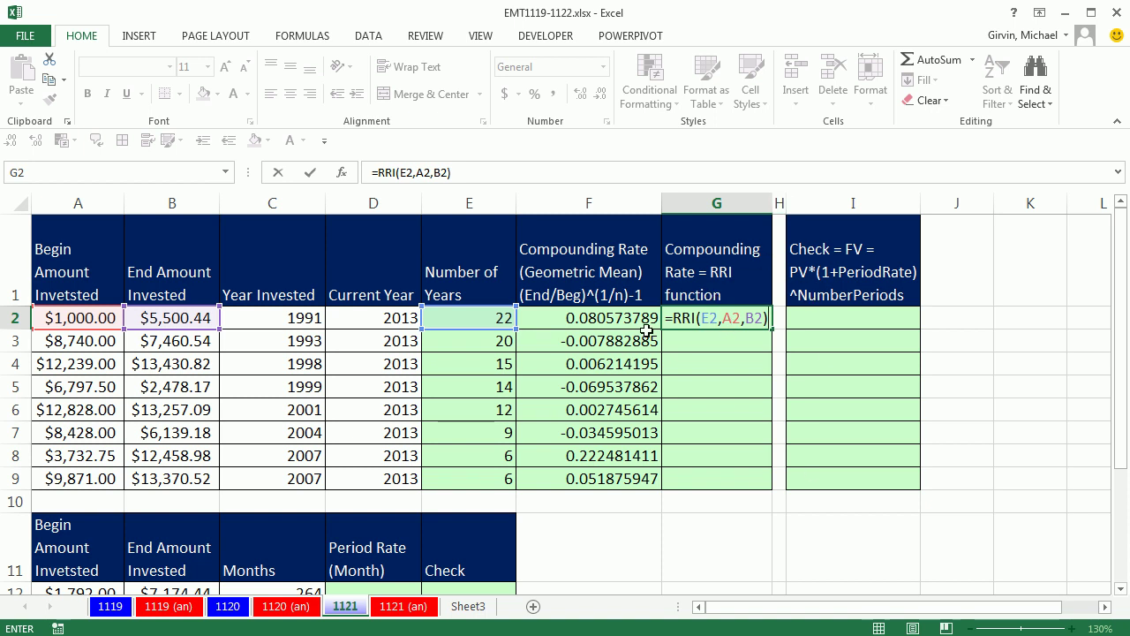
key(ctrl+Return)
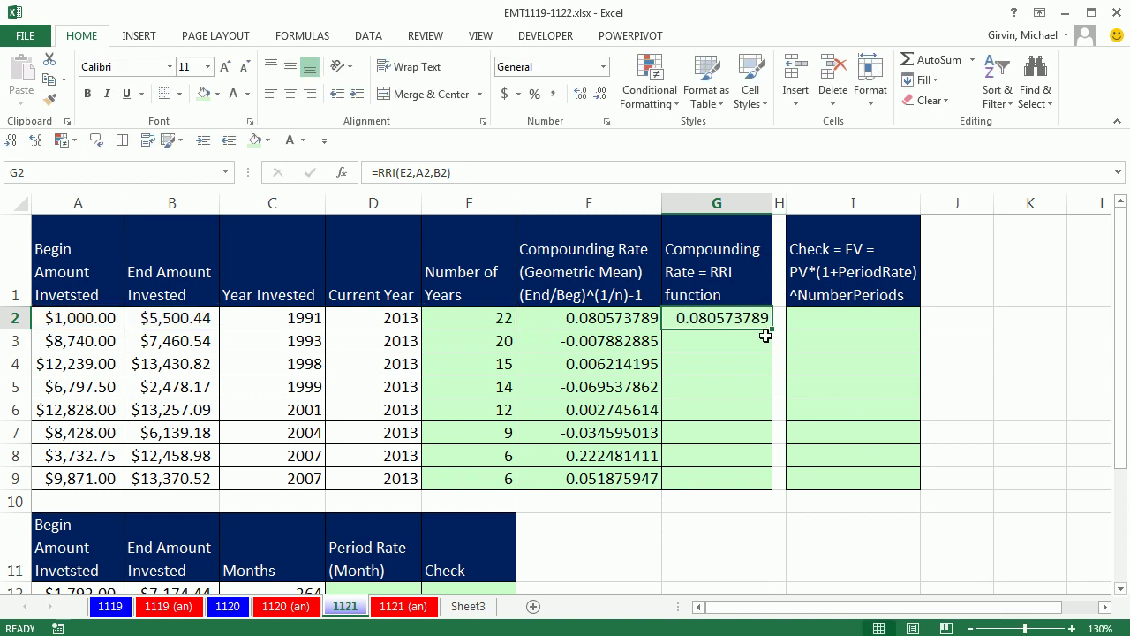
double_click(771, 329)
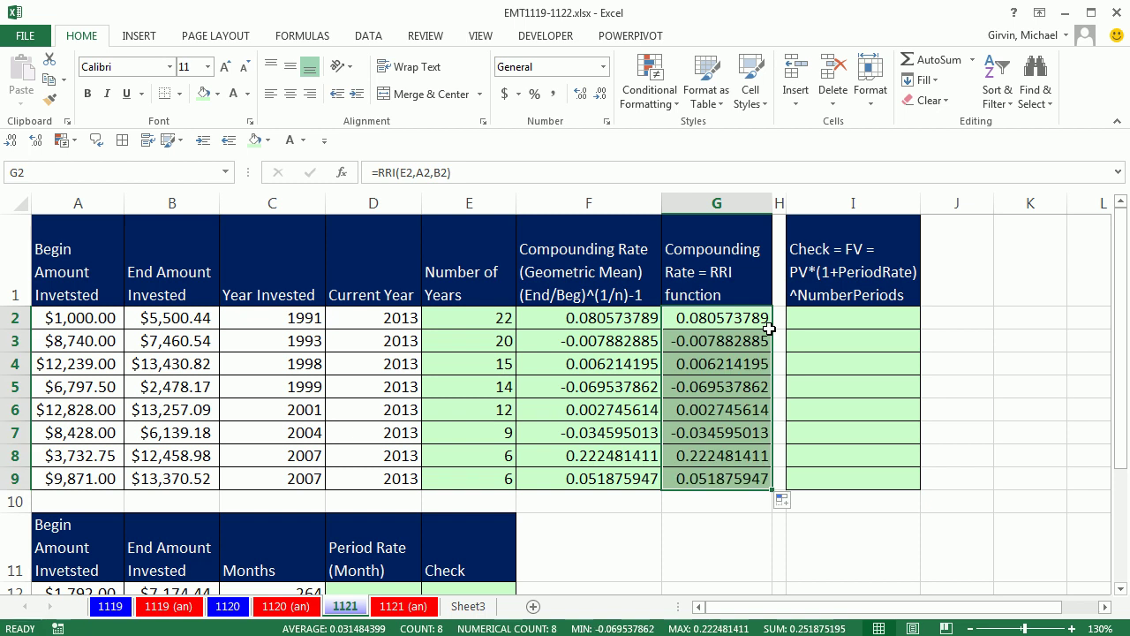
Step: Enter the check formula =A2*(1+G2)^E2 in I2 and copy it down to I9
click(839, 324)
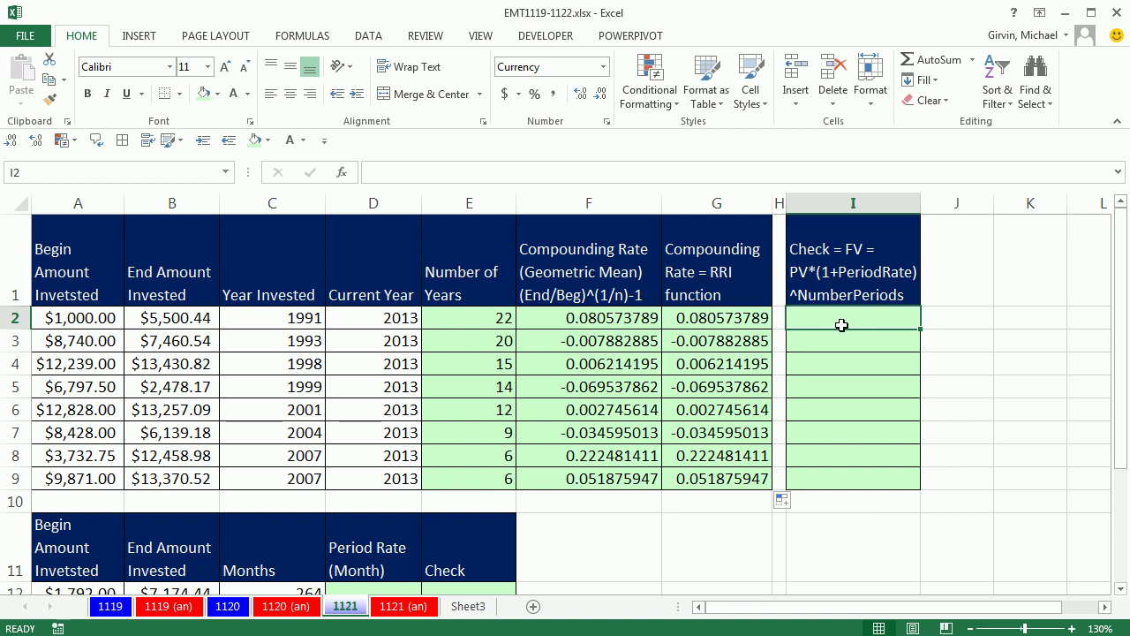
text(=)
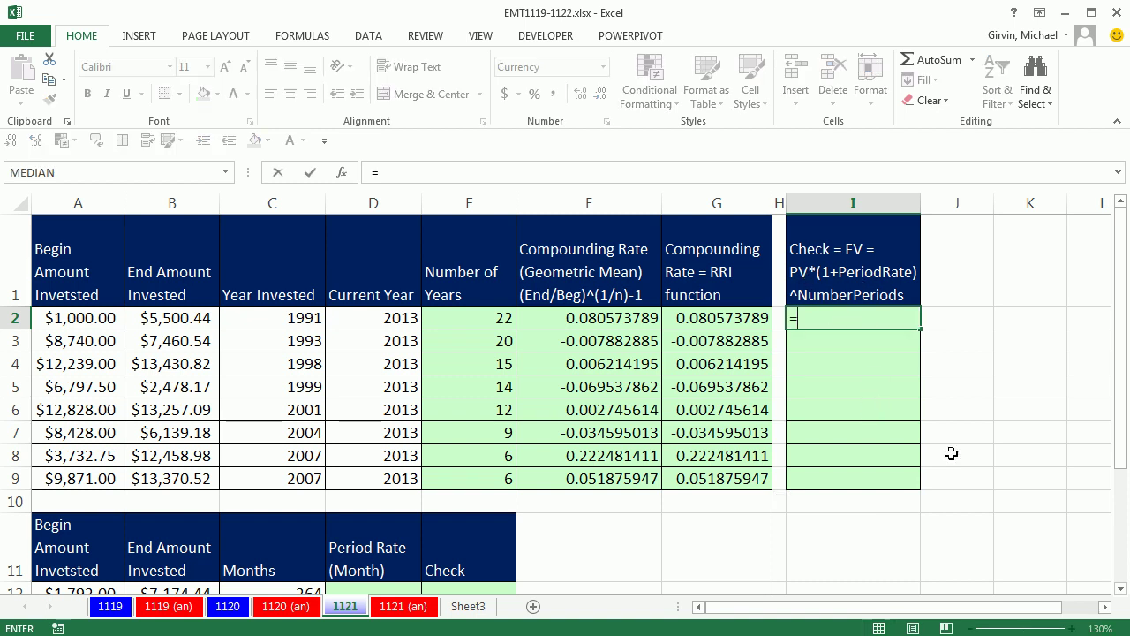
click(88, 320)
text(*)
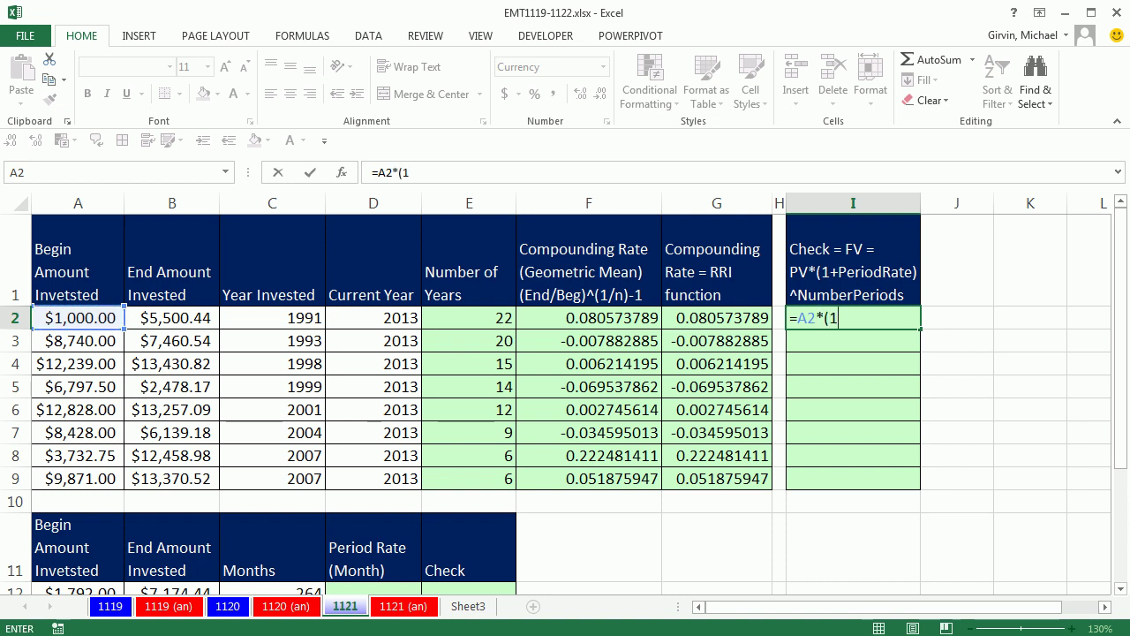
text((1+)
click(722, 314)
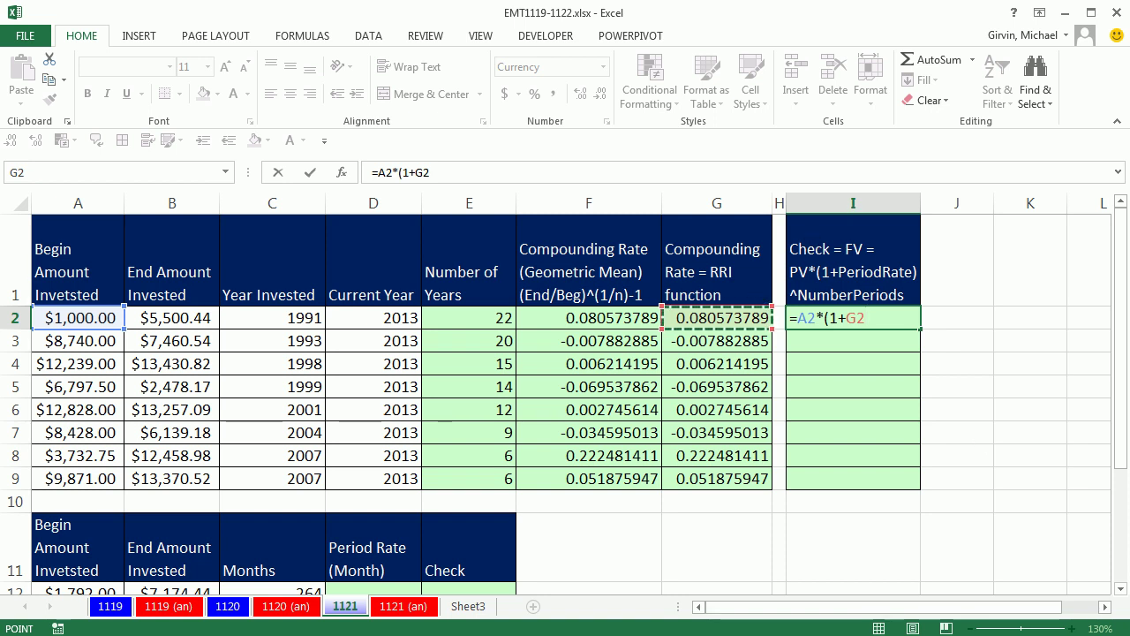
text(^)
click(486, 321)
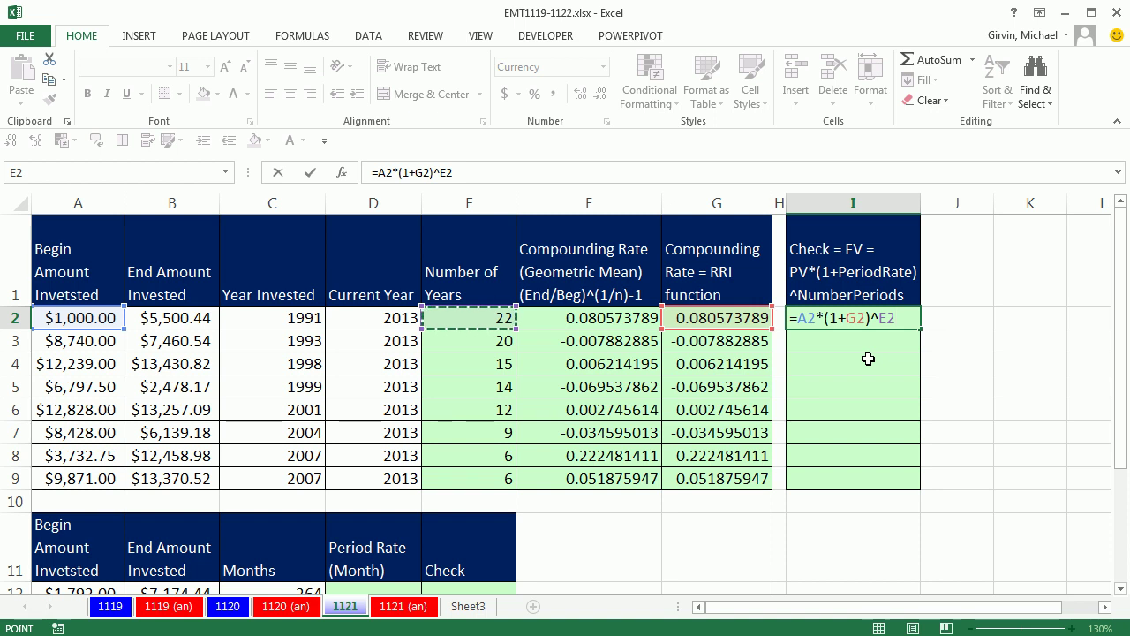
key(ctrl+Return)
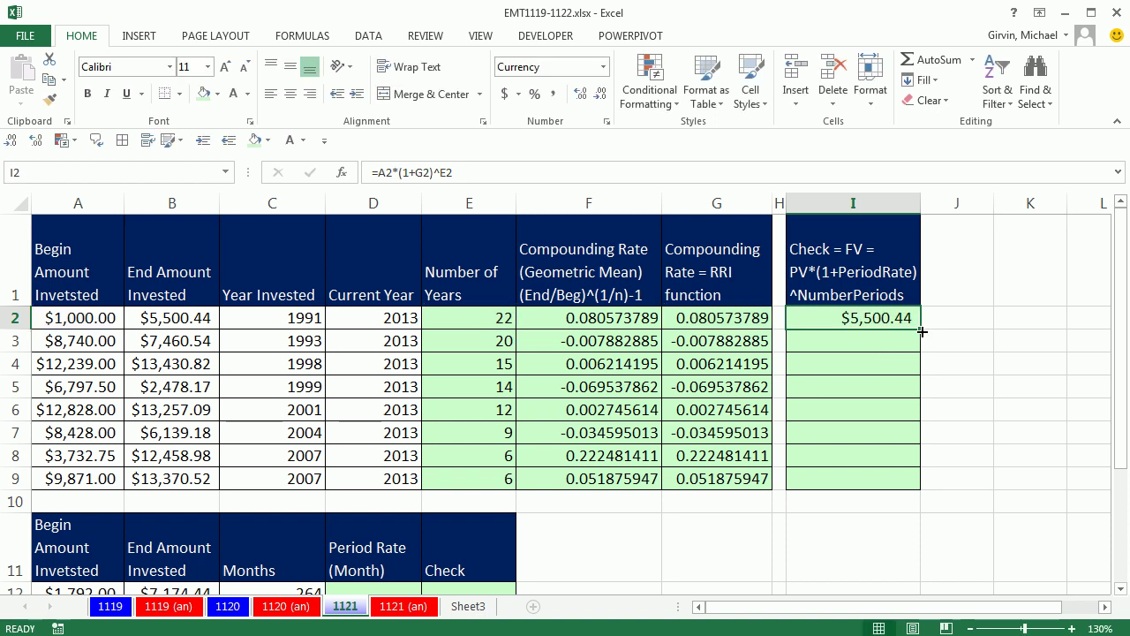
drag(922, 330, 928, 491)
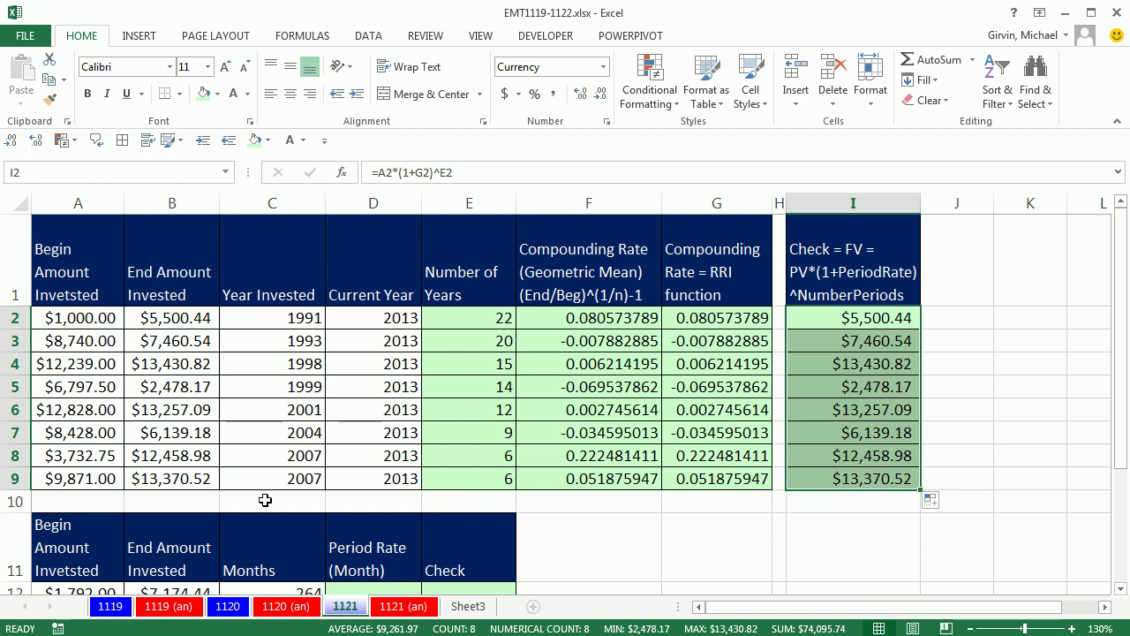
Step: Inspect the check and RRI formulas, then bring the monthly table into view
double_click(872, 318)
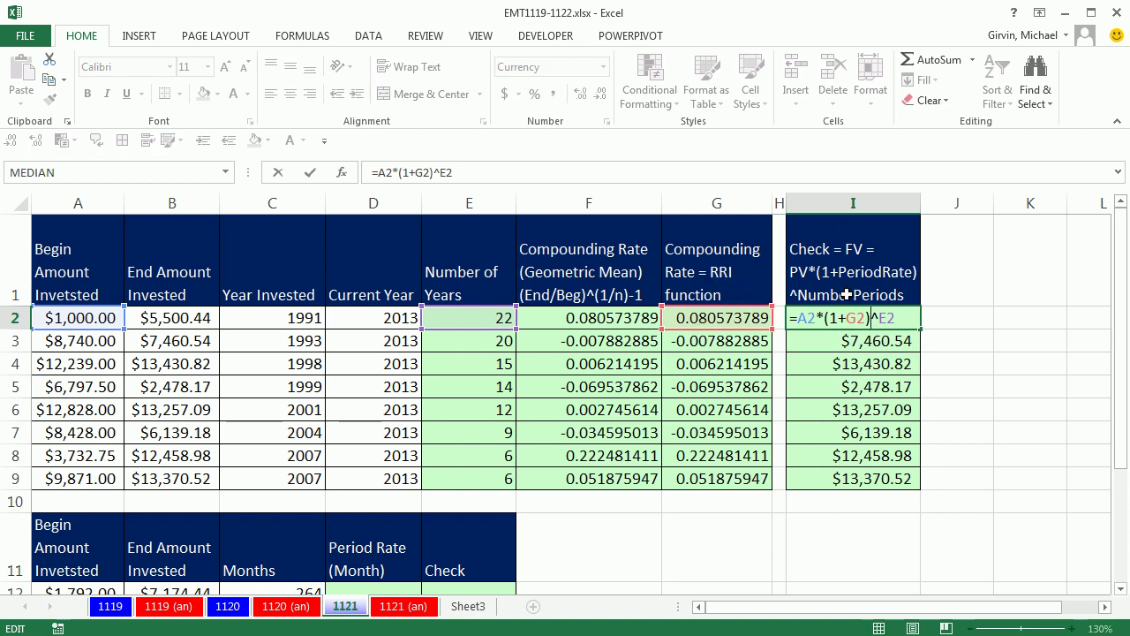
click(742, 322)
double_click(742, 323)
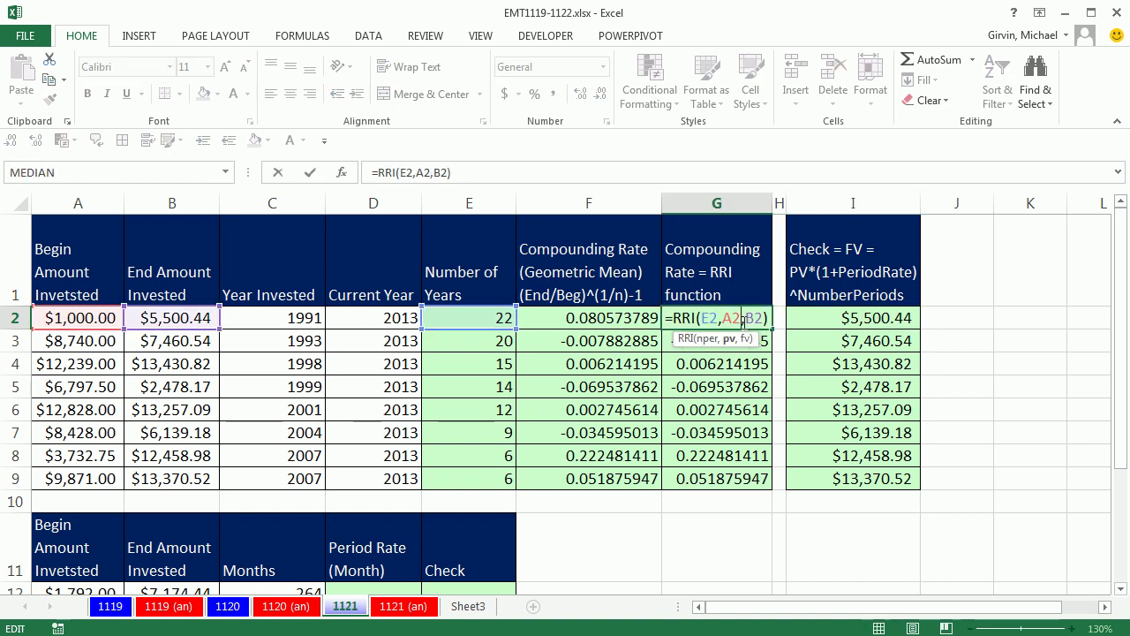
key(Escape)
click(1121, 589)
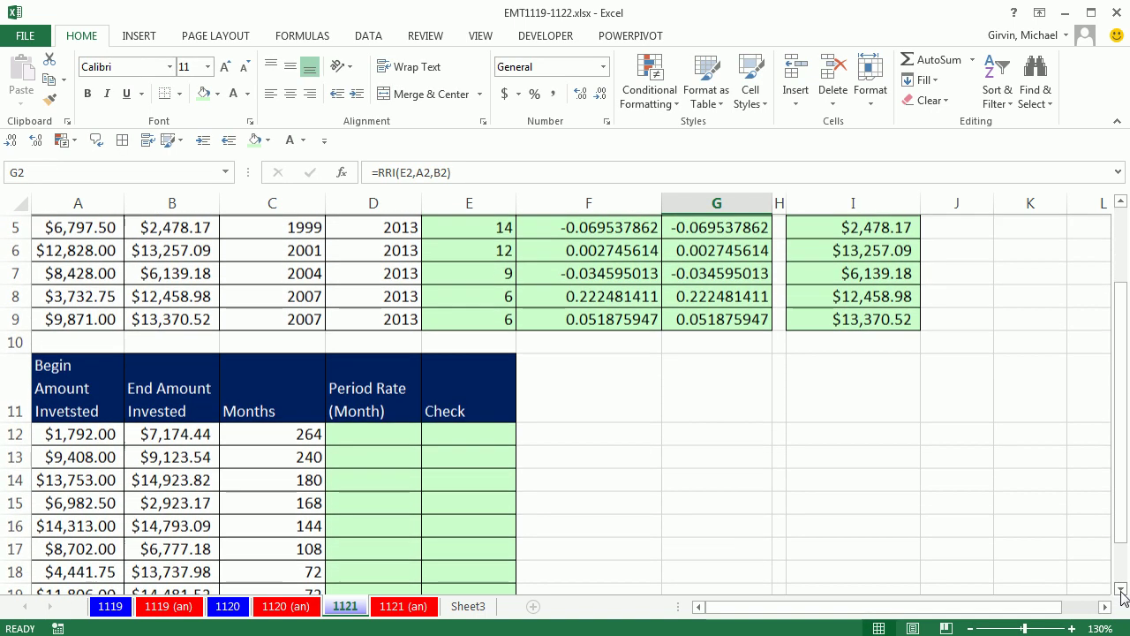
Step: Start an RRI formula in D12 of the monthly table
scroll(1123, 596, down, 2)
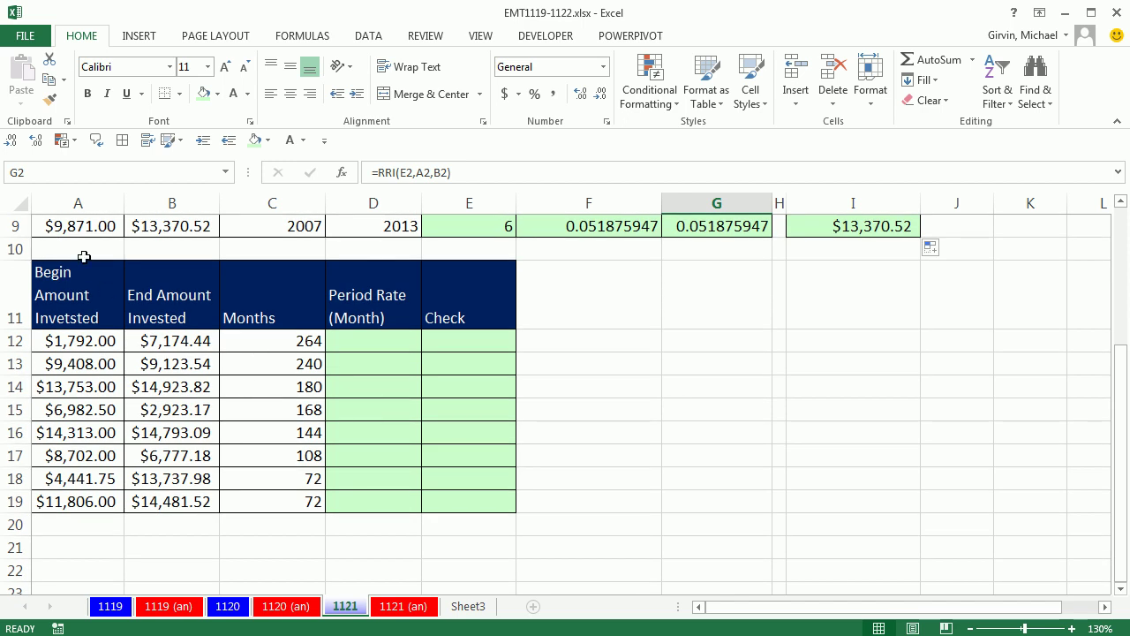
click(363, 348)
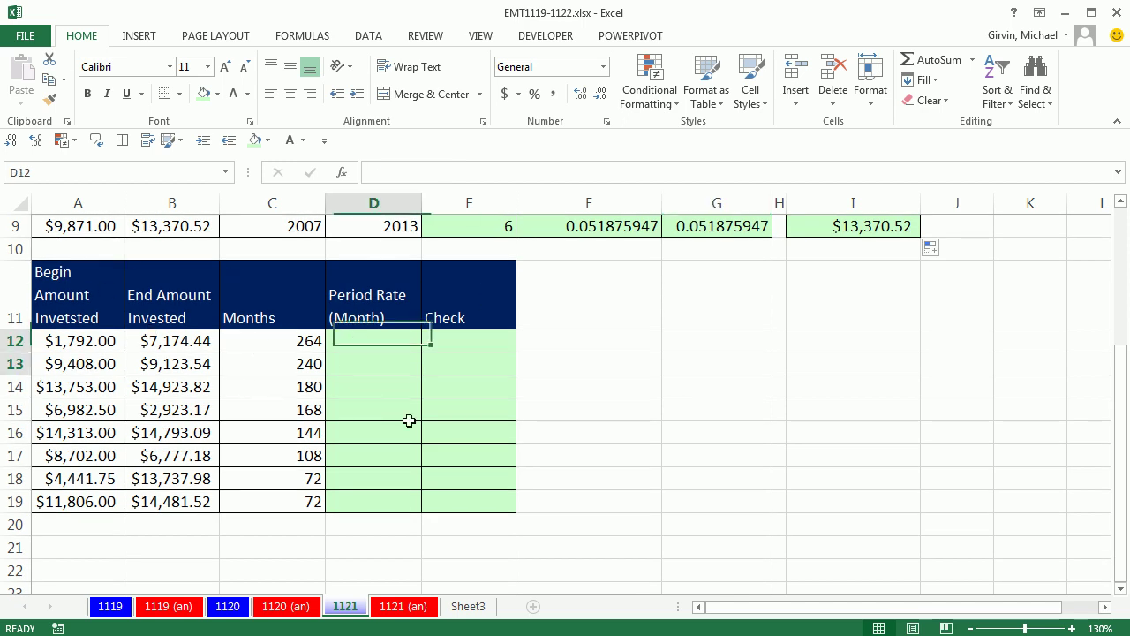
key(shift+Down)
key(shift+Up)
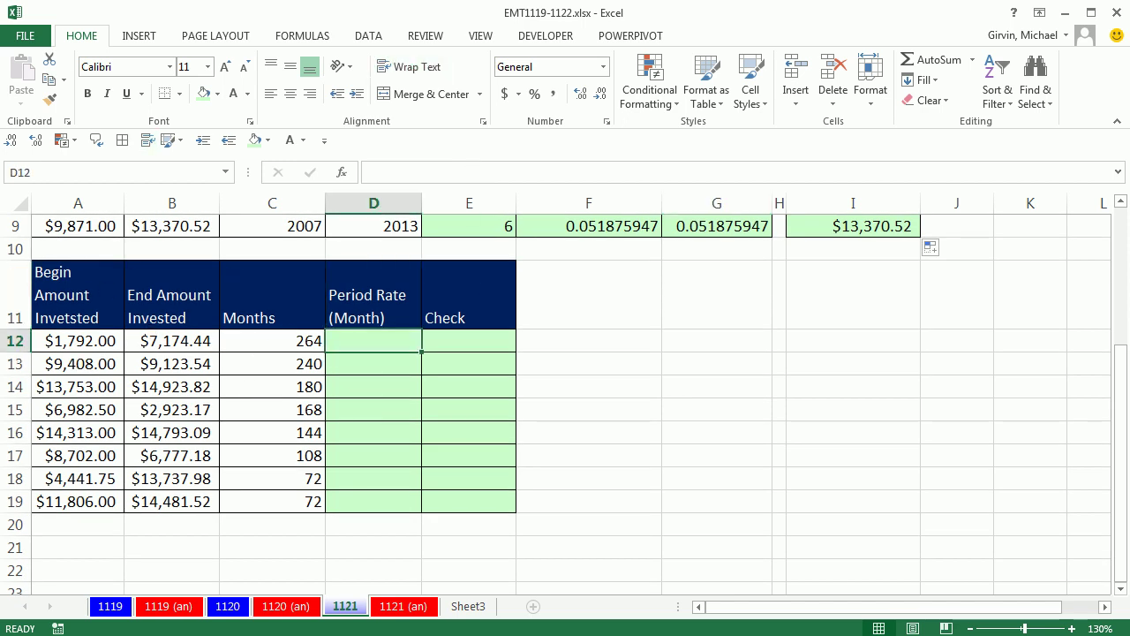
text(=rri)
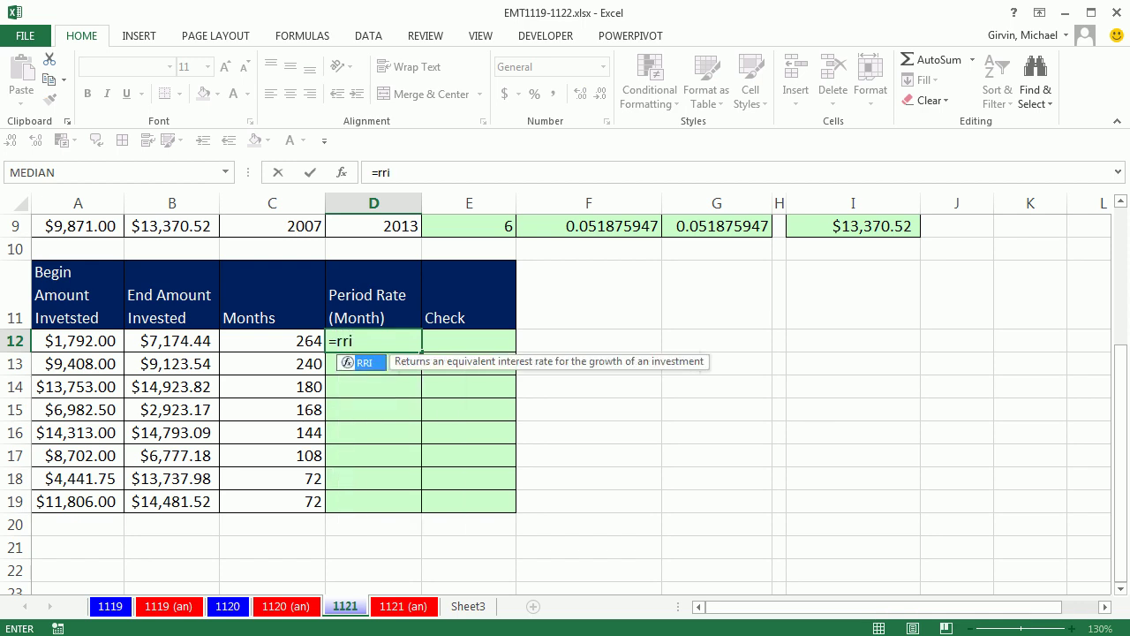
key(BackSpace)
text(r)
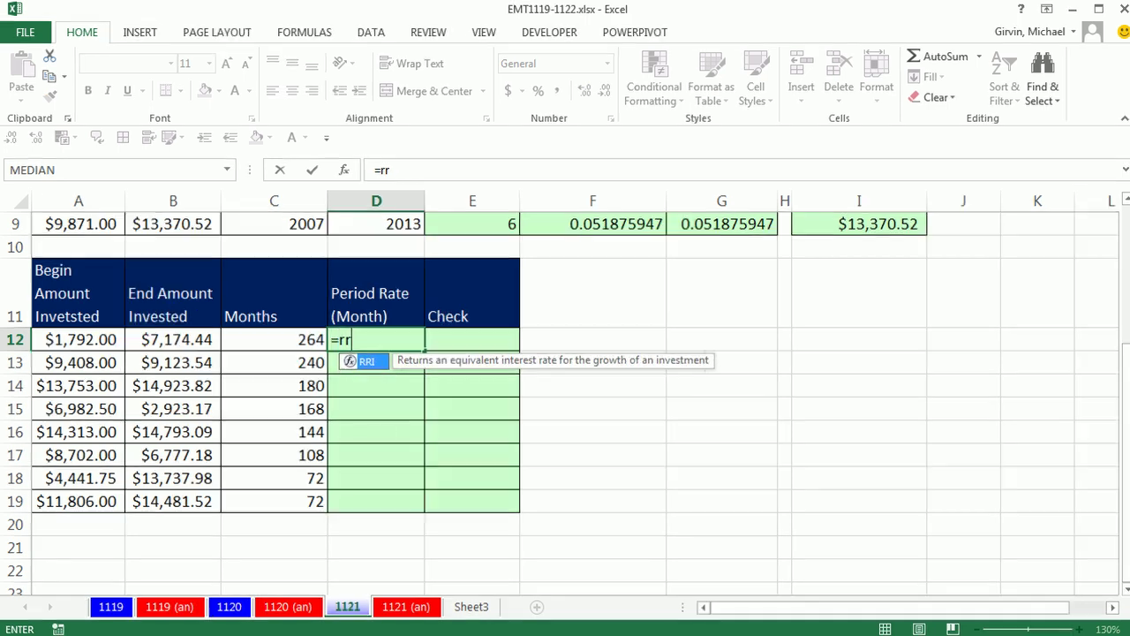
key(Tab)
Step: Complete =RRI(C12,A12,B12) in D12 and fill it down to D19
key(Left)
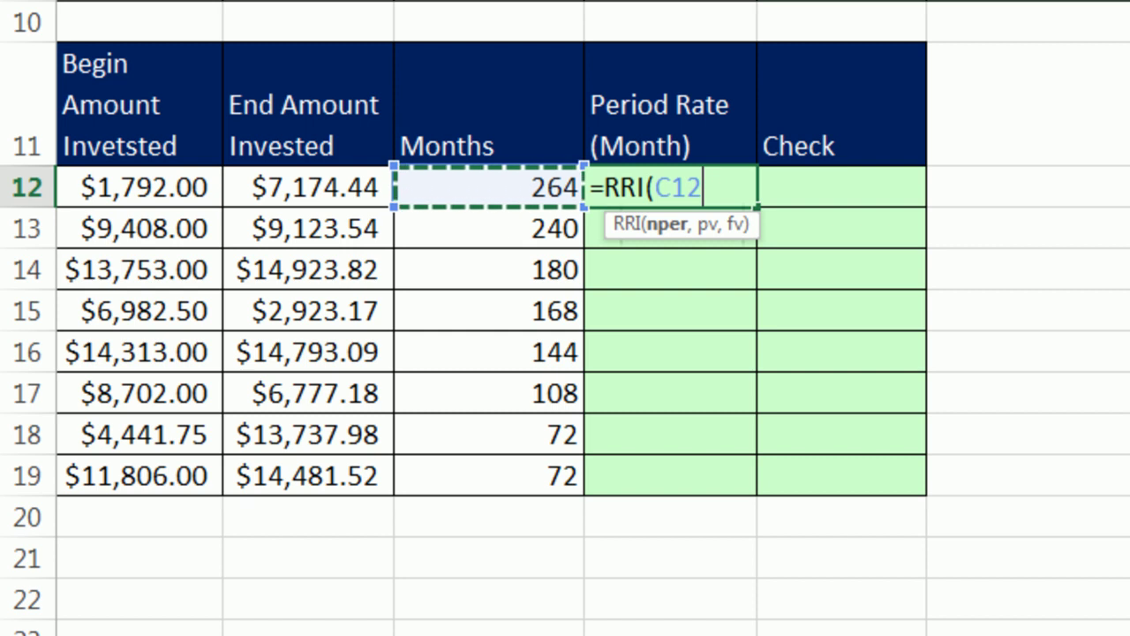
text(,)
key(Left)
key(Left)
key(Left)
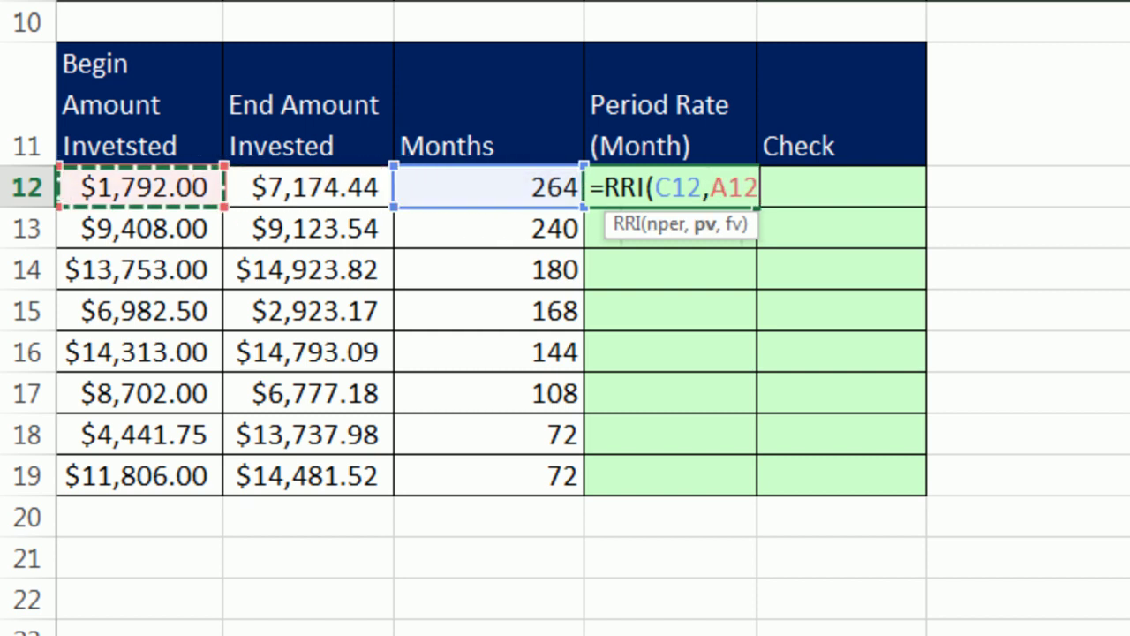
text(,)
key(Left)
key(Left)
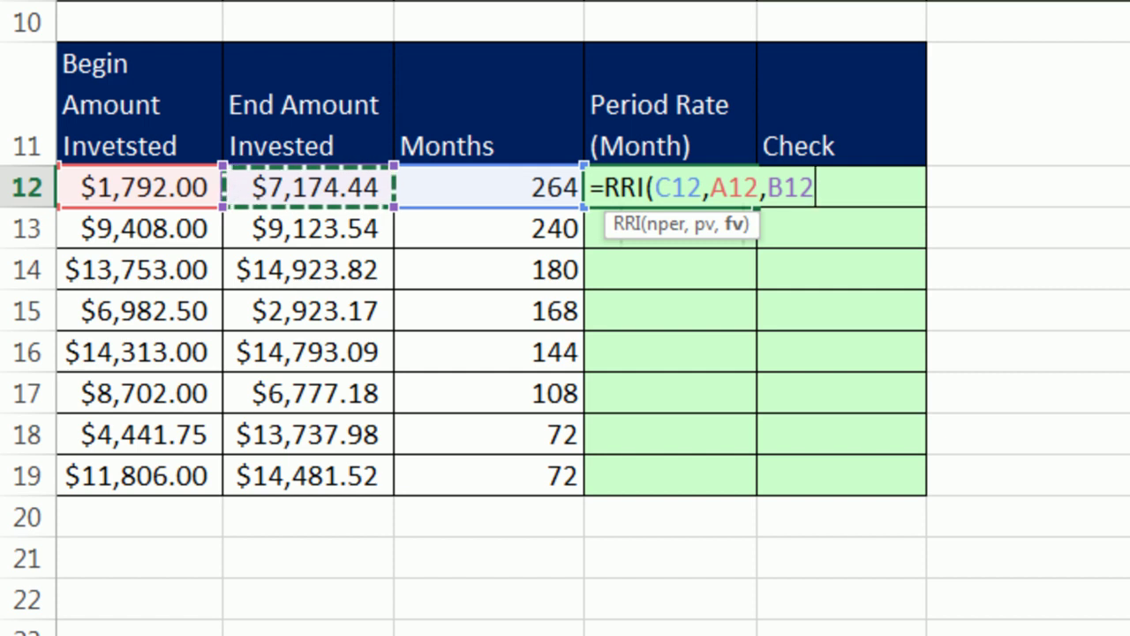
text())
key(ctrl+Return)
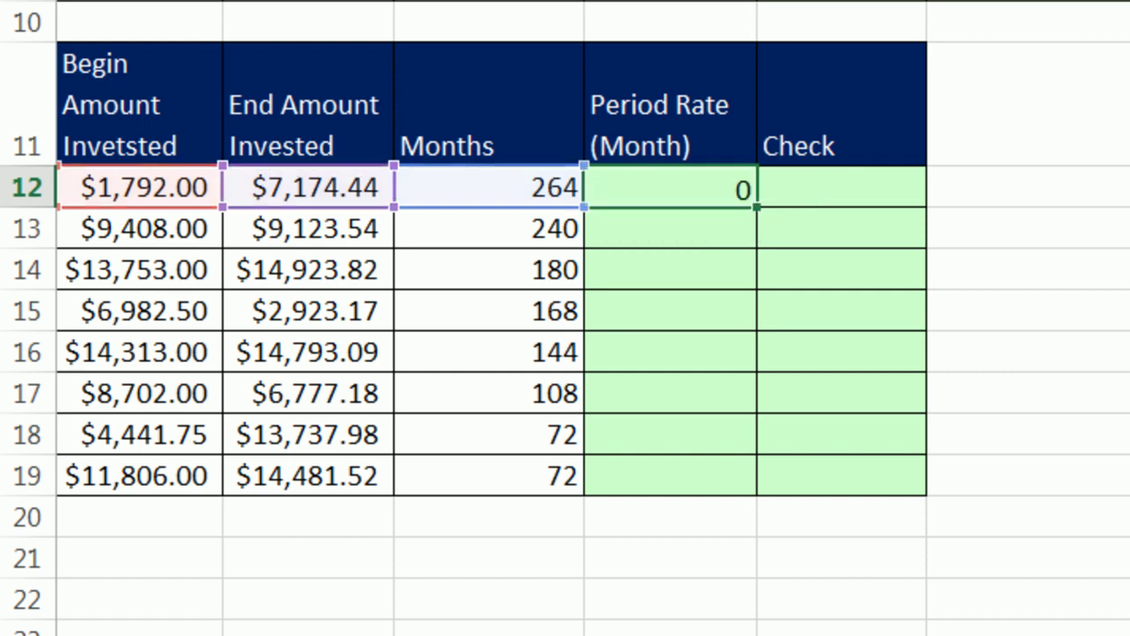
double_click(756, 205)
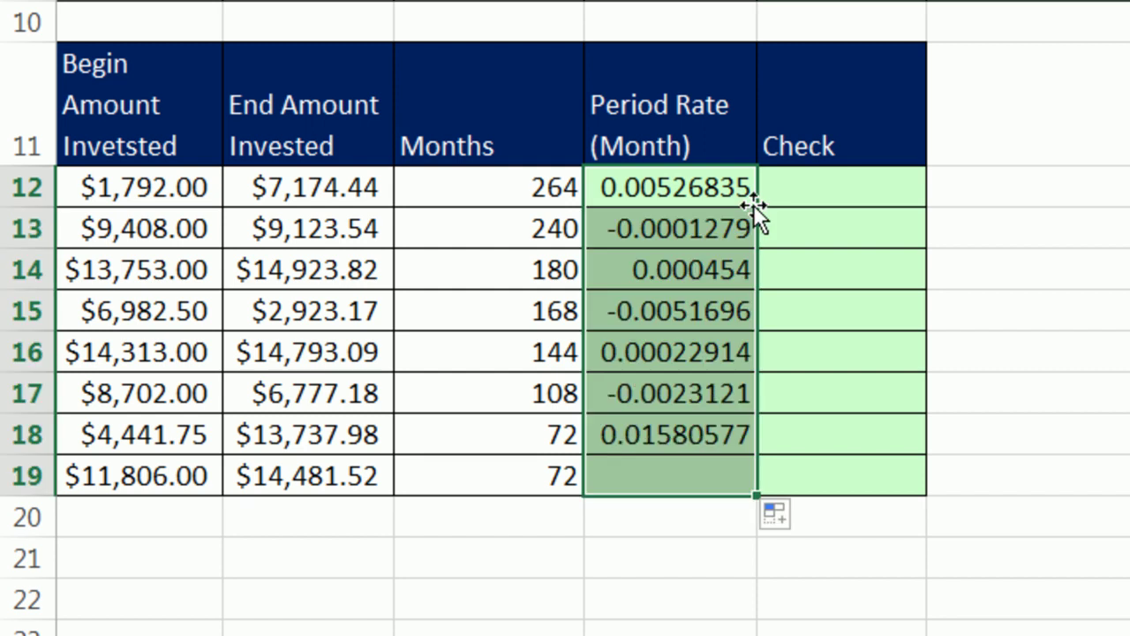
Step: Start an FV formula in E12 using D12 as rate and C12 as periods
click(825, 196)
text(=fv)
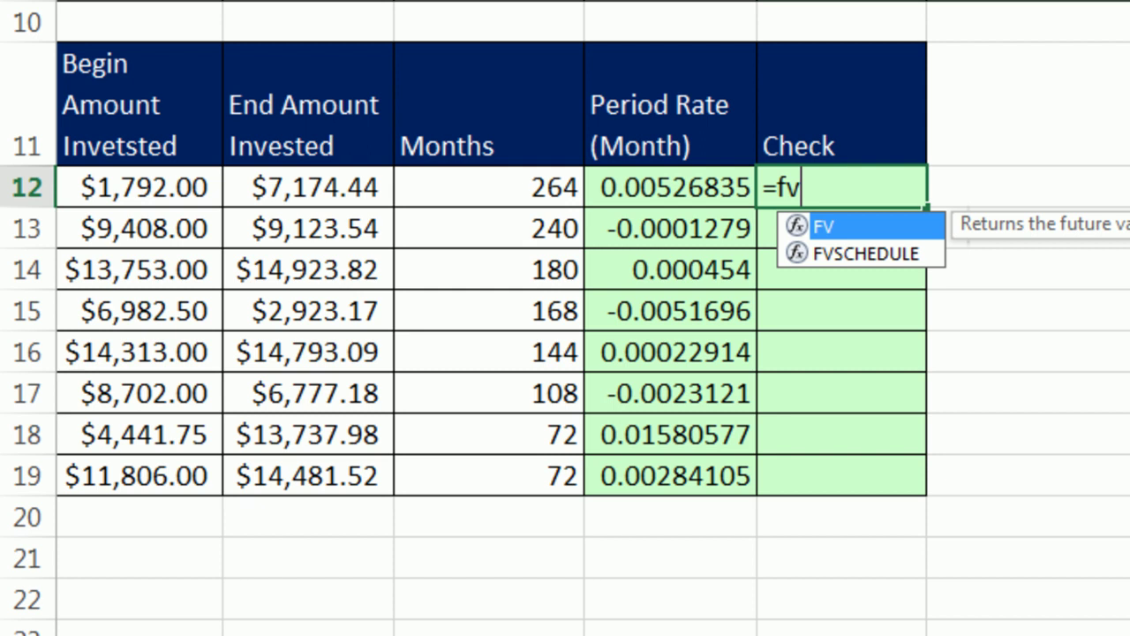
key(Tab)
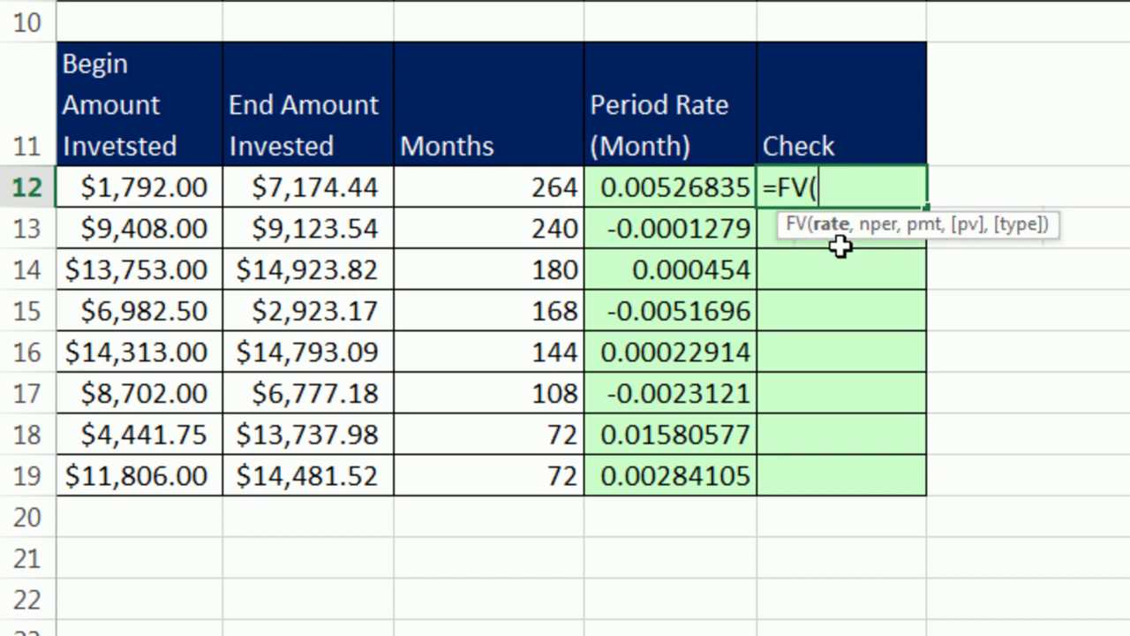
click(721, 187)
text(,)
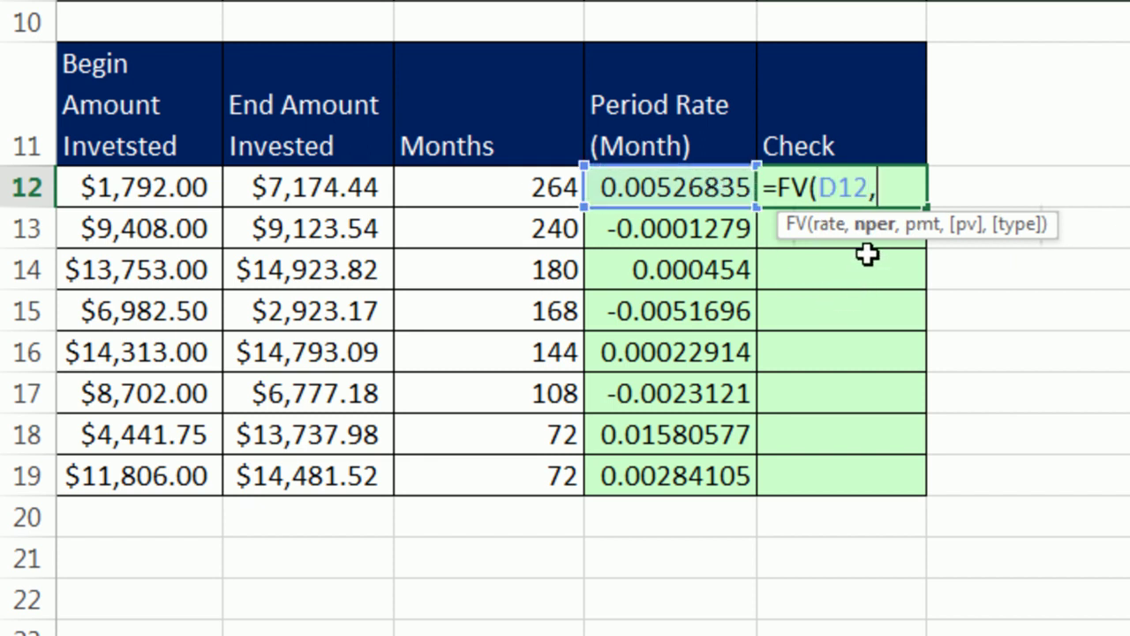
click(548, 192)
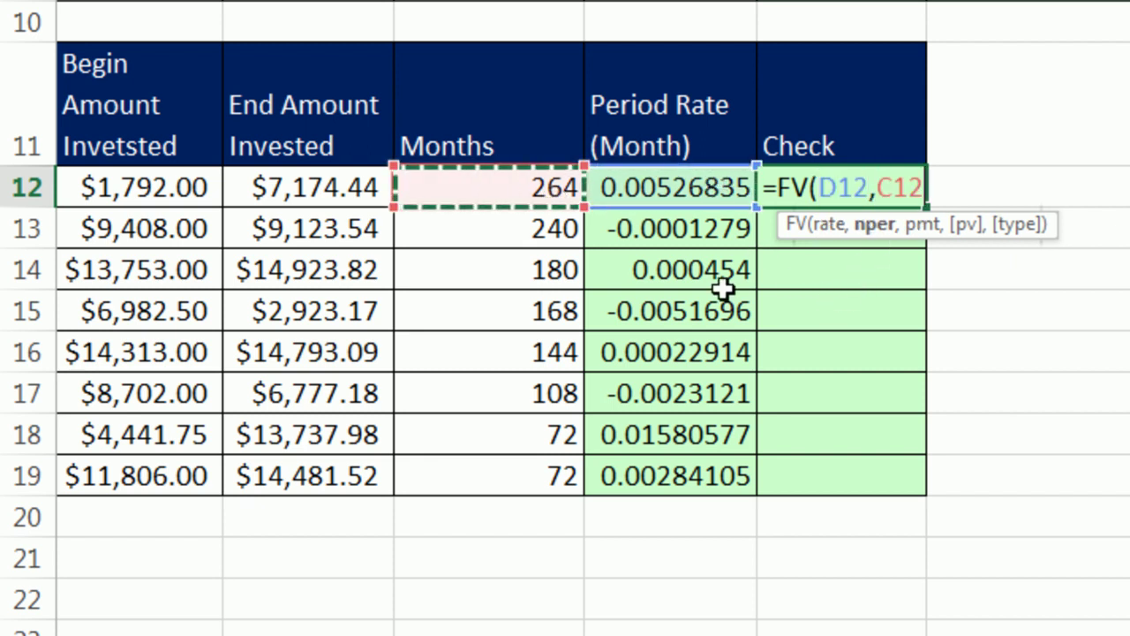
text(,)
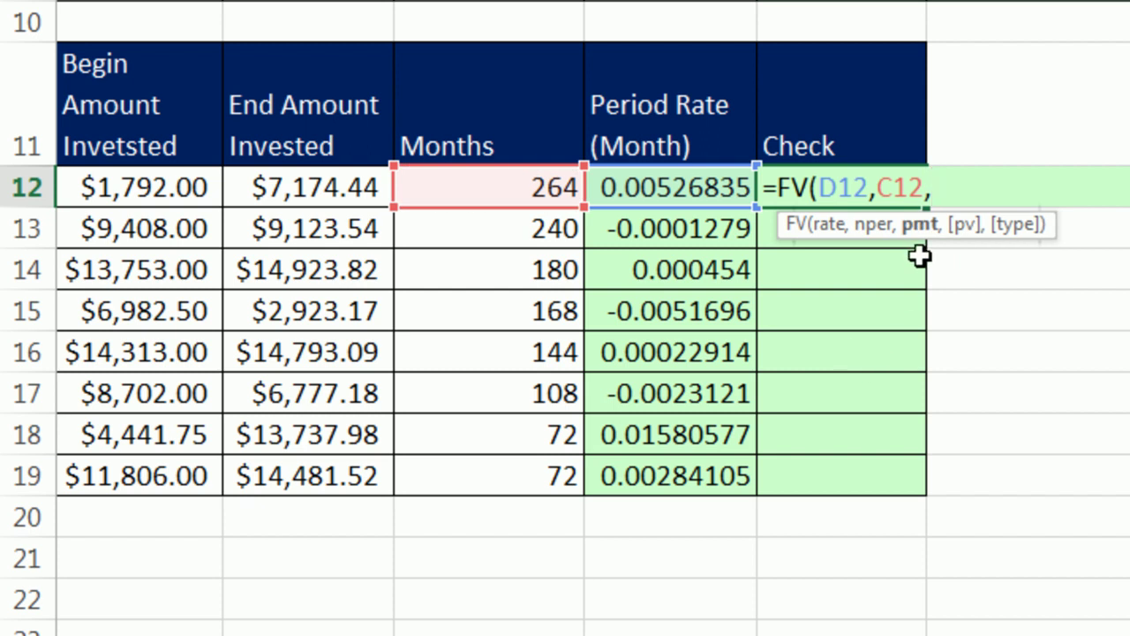
text(,)
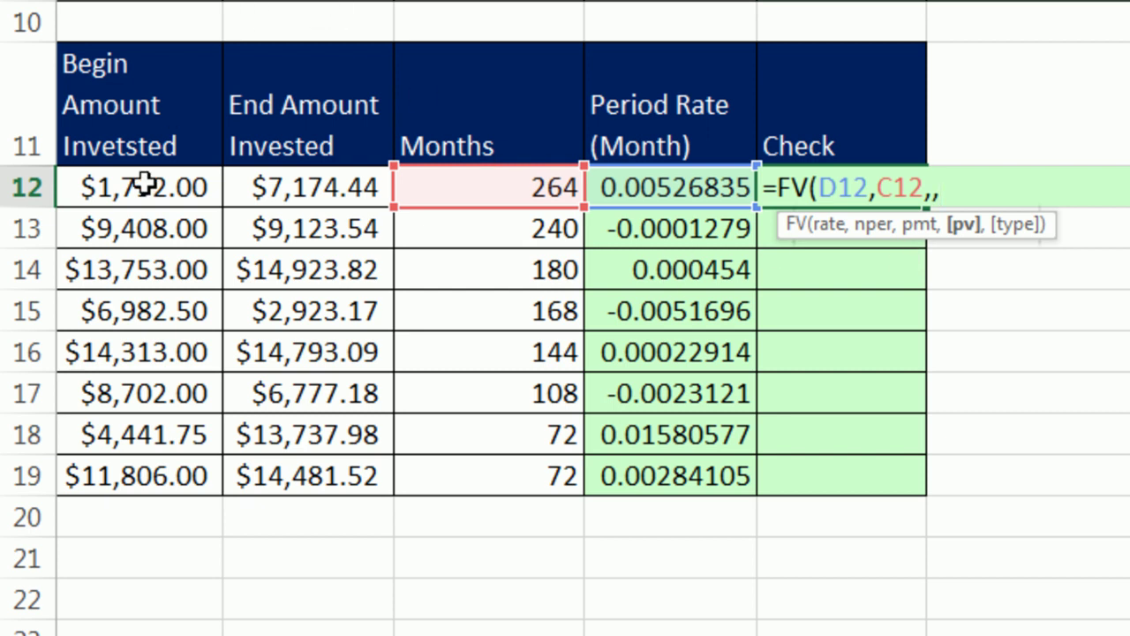
Step: Finish =FV(D12,C12,,-A12), fill it down to E19, and reopen E12's formula
text(-)
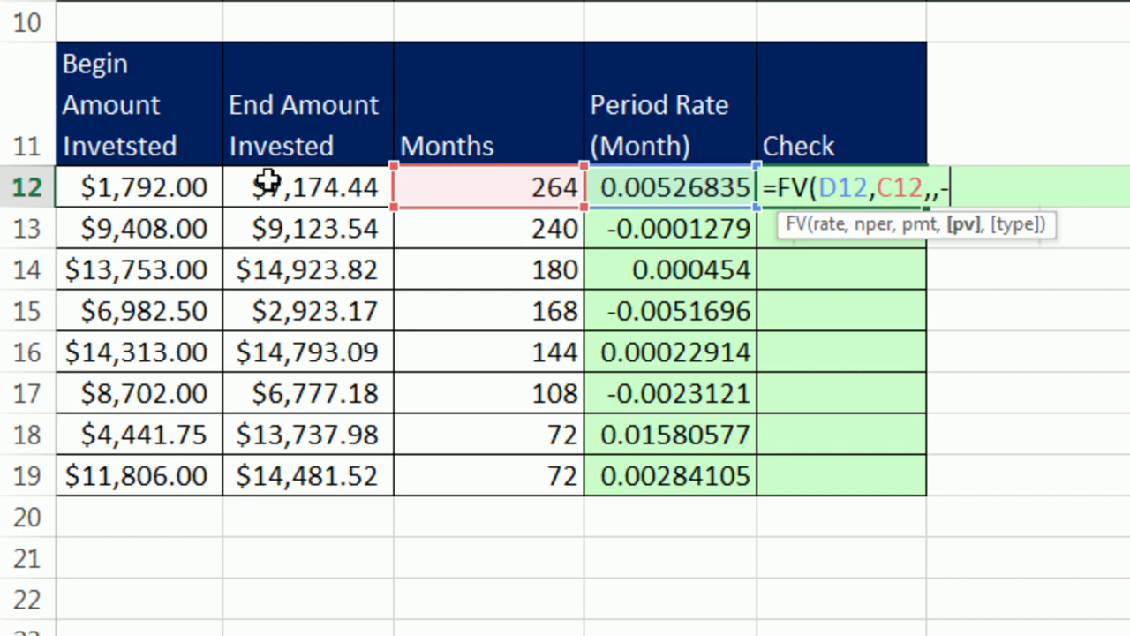
click(137, 194)
text())
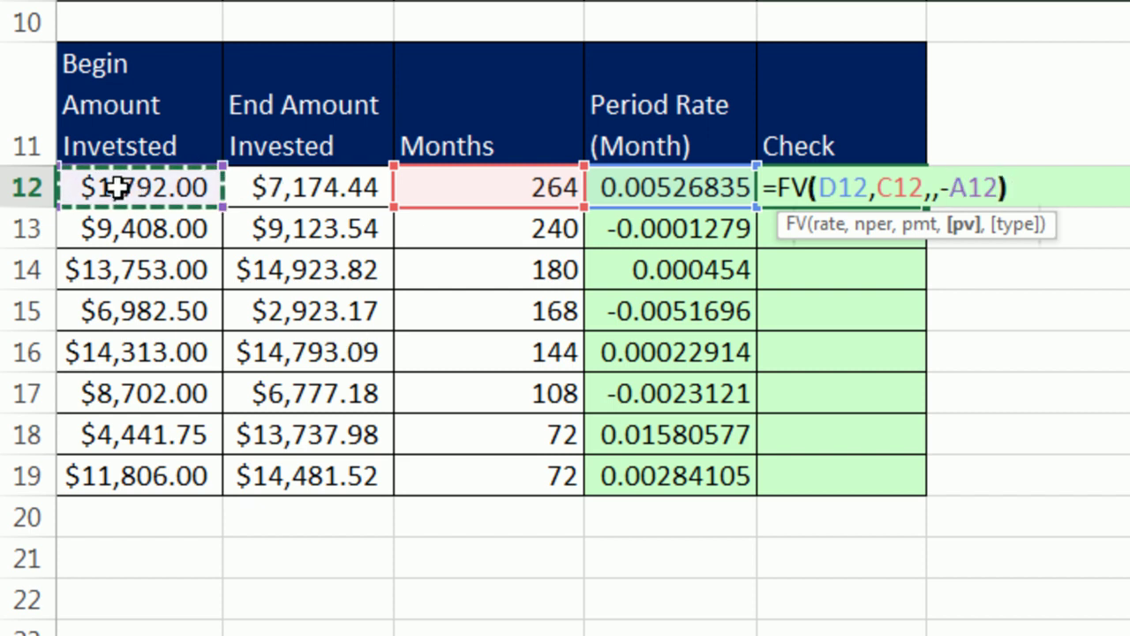
key(ctrl+Return)
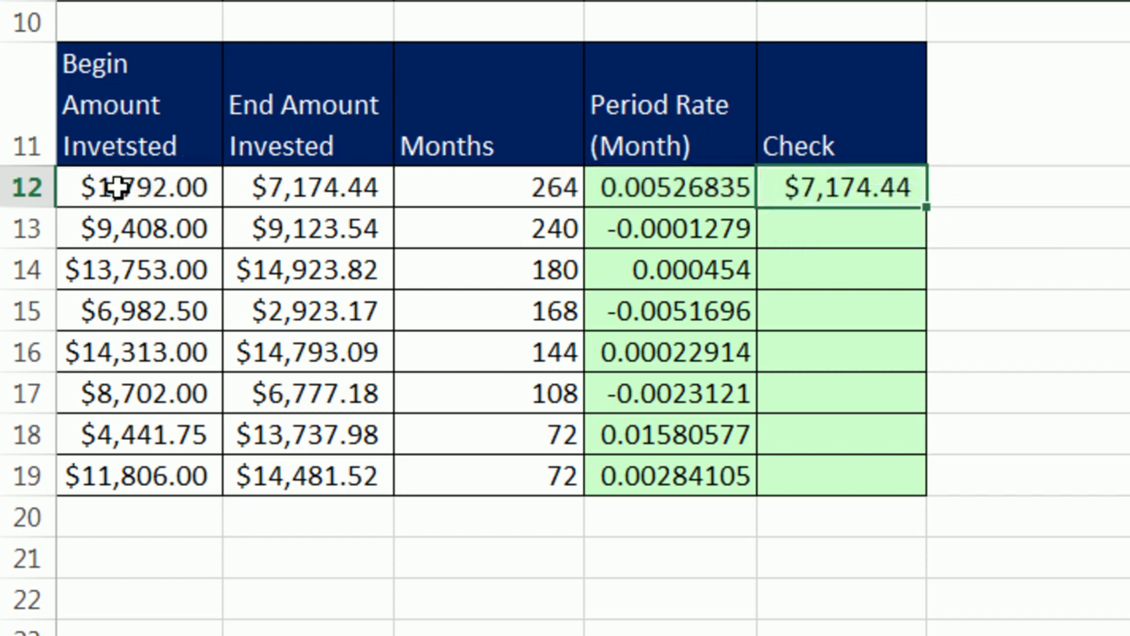
double_click(928, 212)
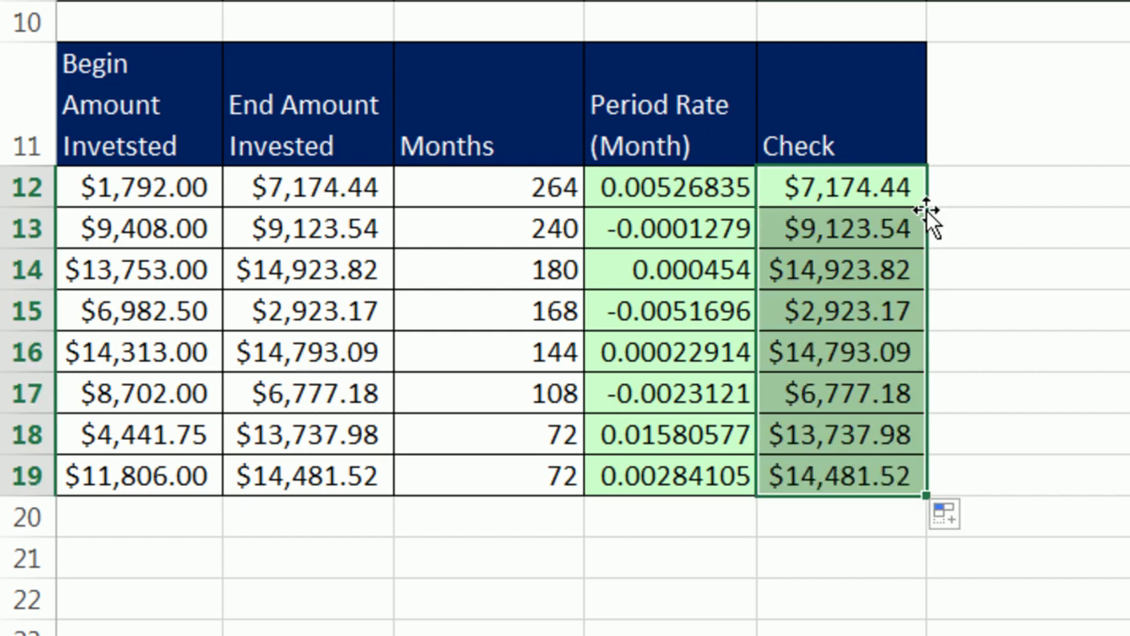
double_click(868, 185)
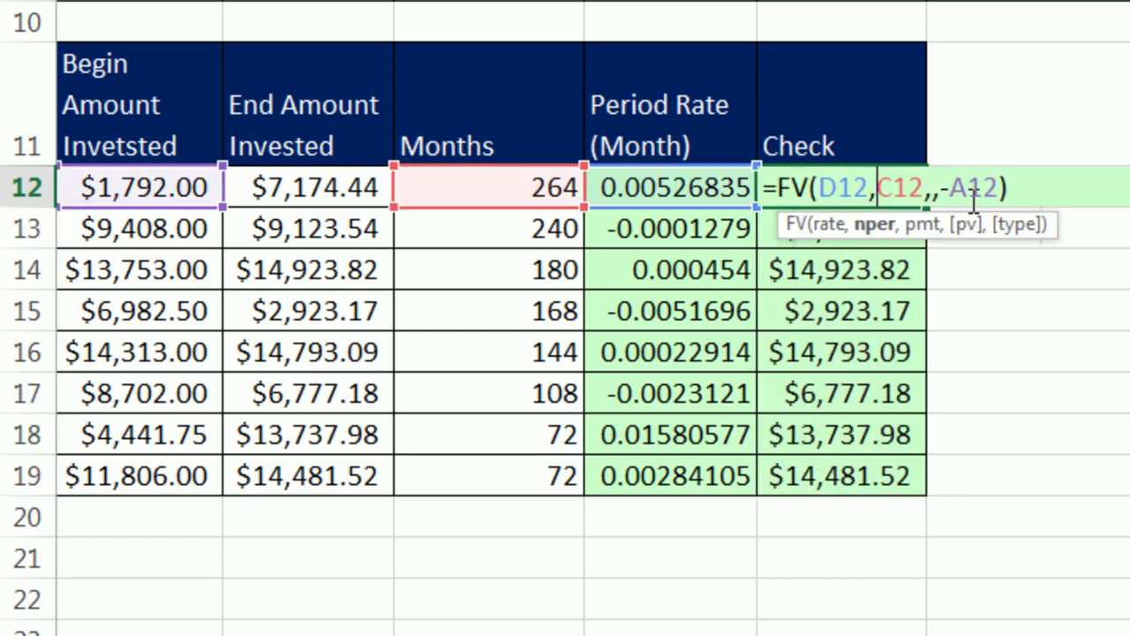
click(956, 190)
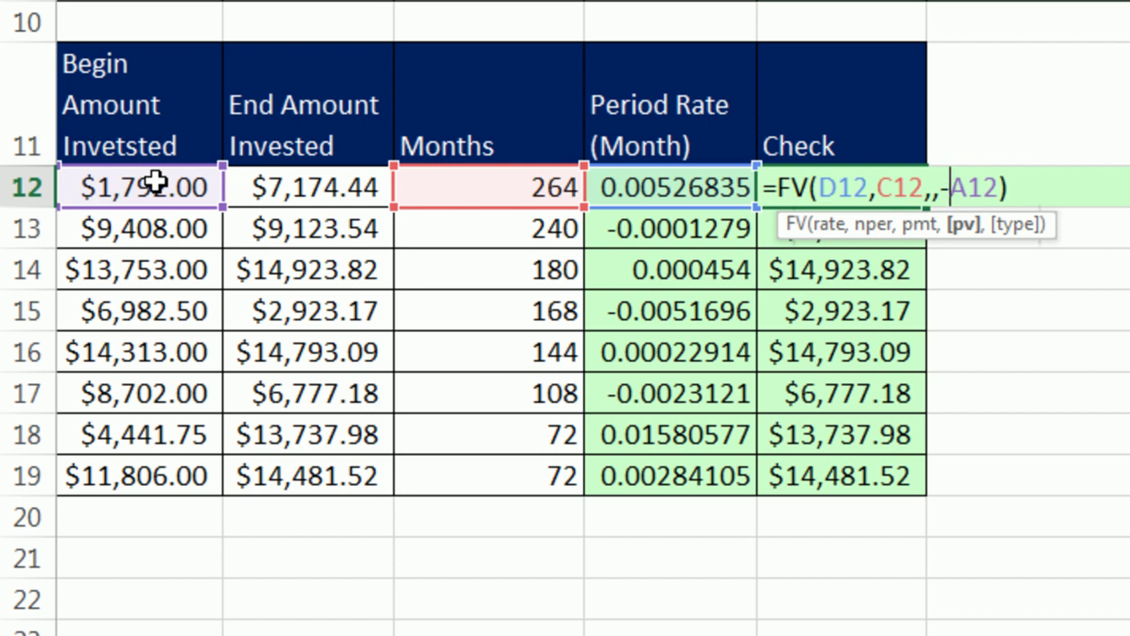
key(BackSpace)
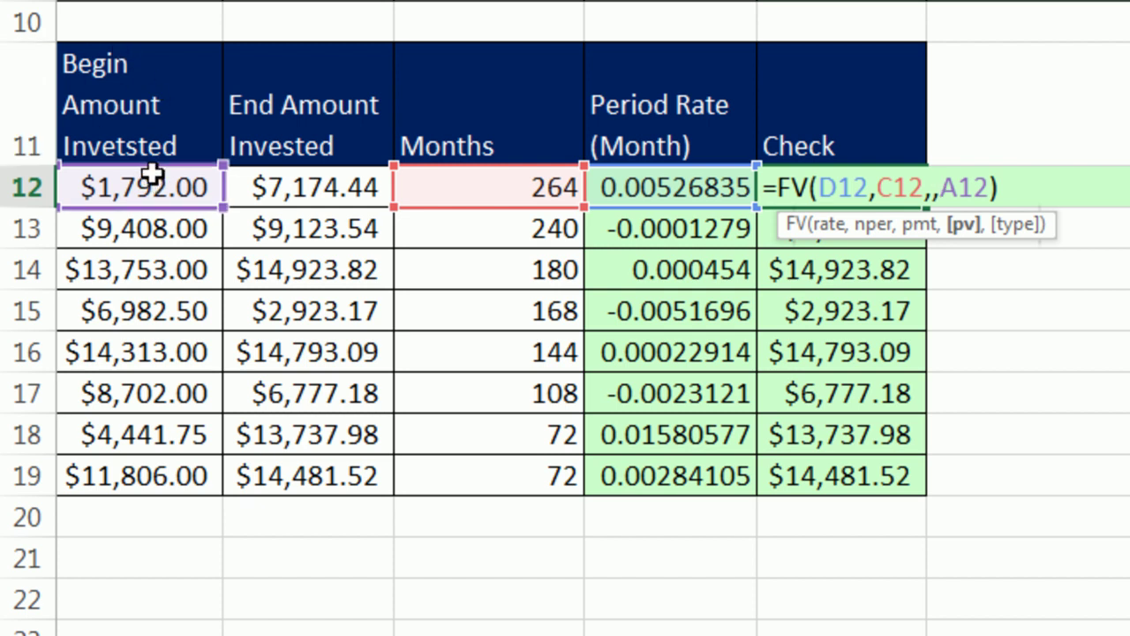
key(ctrl+Return)
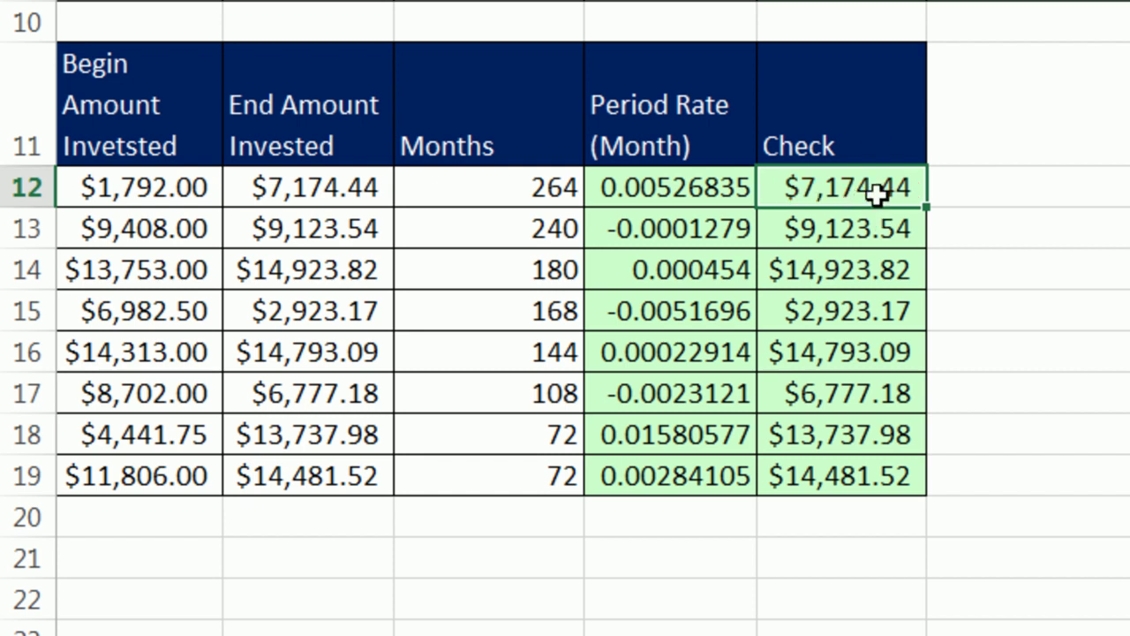
double_click(961, 188)
click(963, 188)
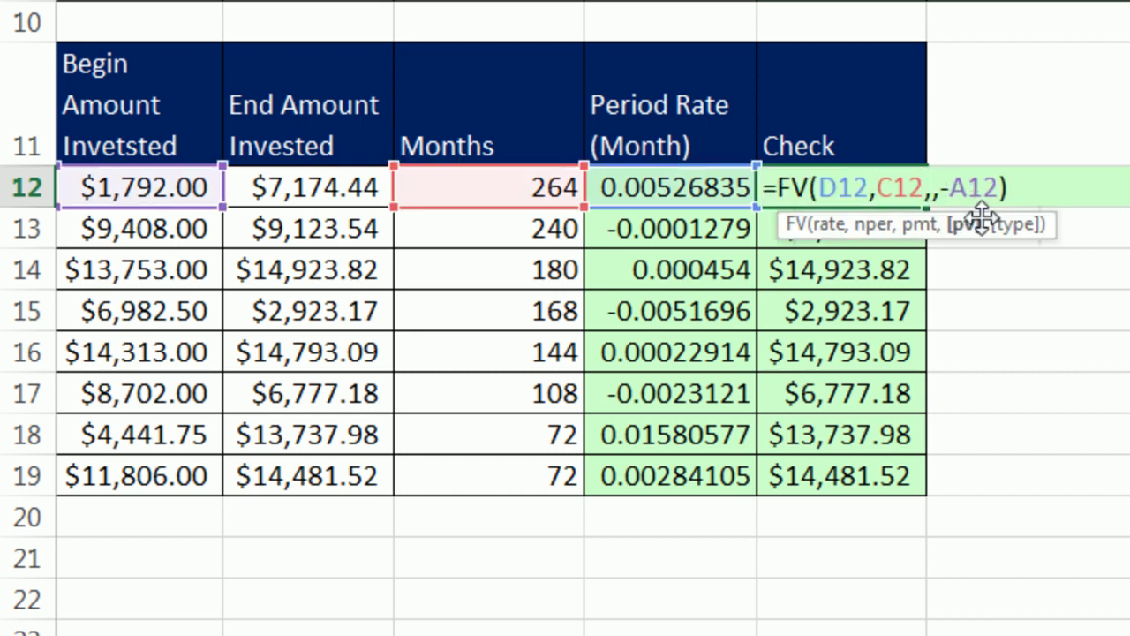
key(ctrl+Return)
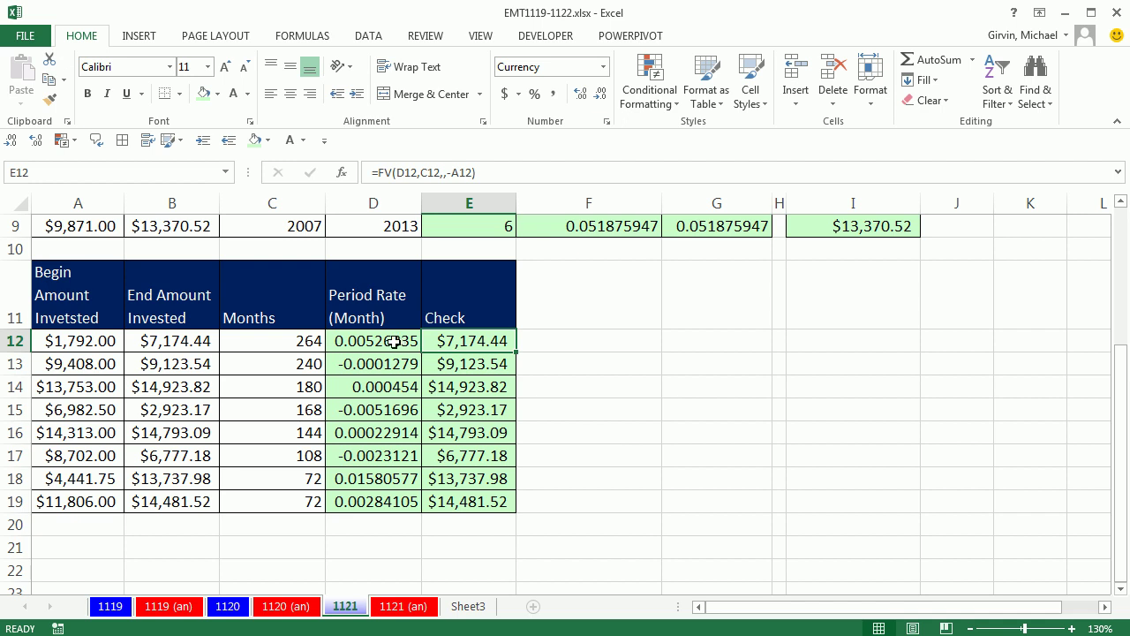
Step: Compare D12's monthly RRI formula with G2's yearly =RRI(E2,A2,B2)
double_click(707, 186)
scroll(518, 471, up, 2)
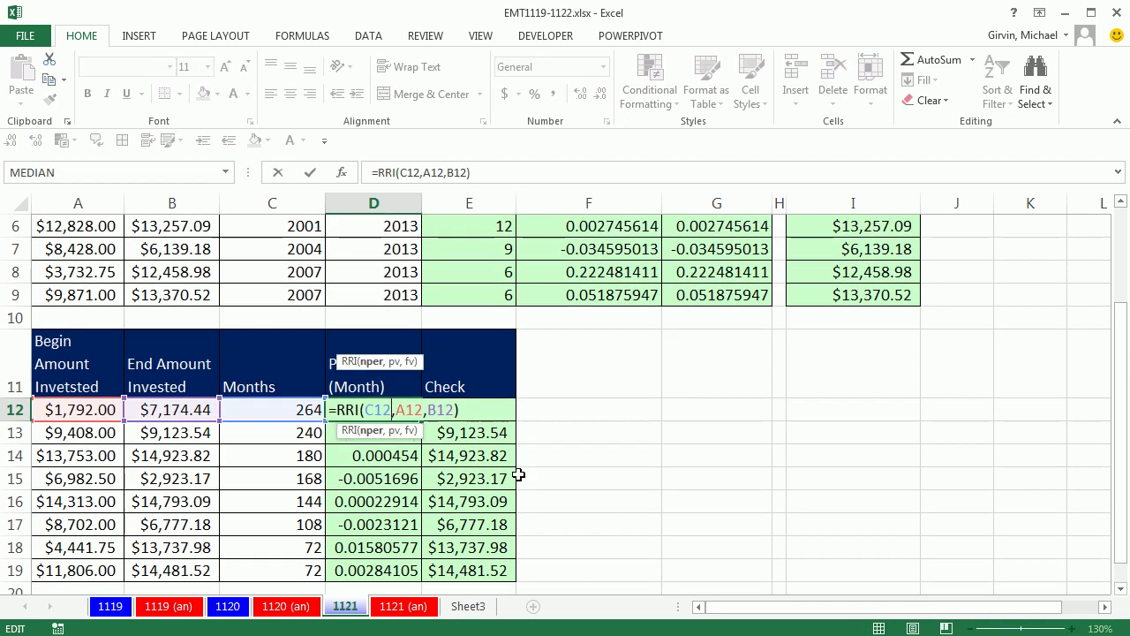
scroll(522, 512, up, 1)
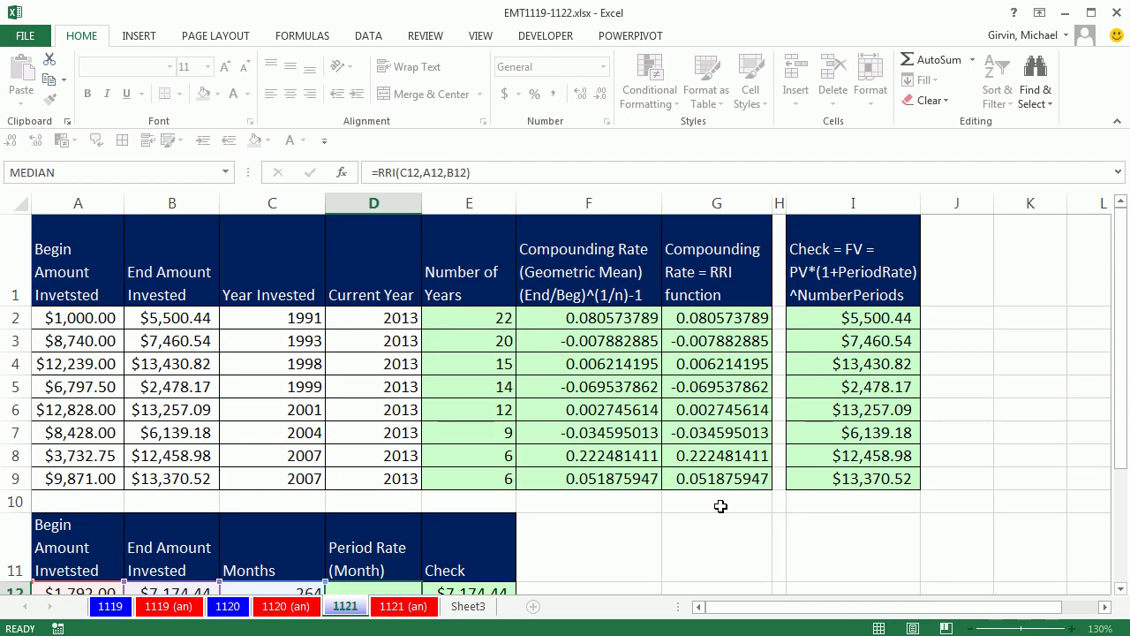
key(Escape)
scroll(697, 424, down, 1)
scroll(706, 345, up, 1)
double_click(707, 322)
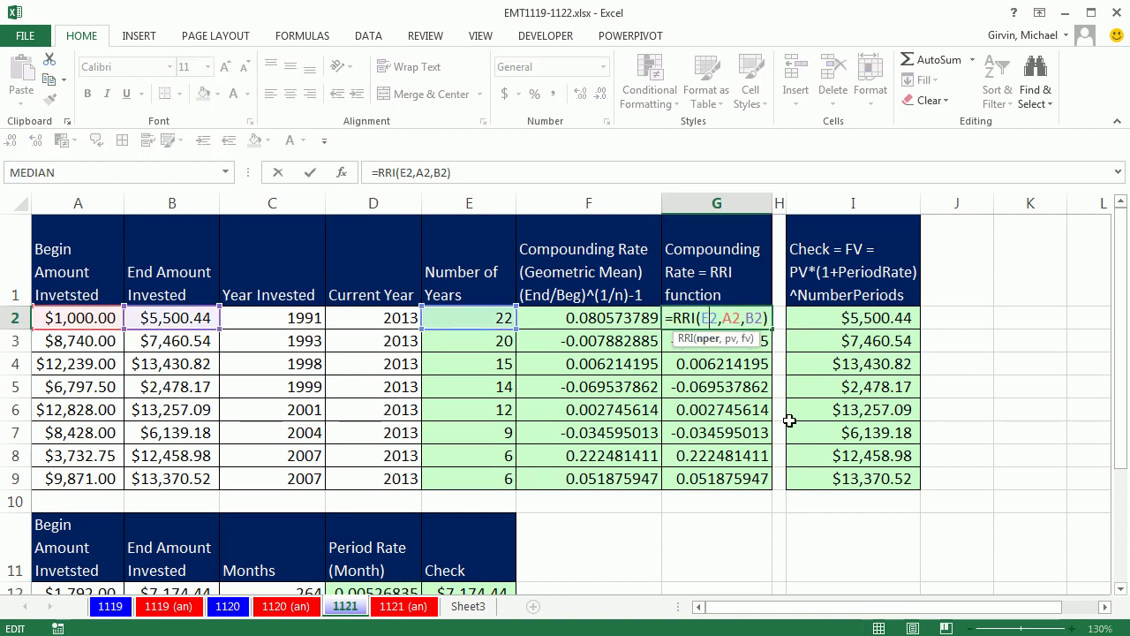